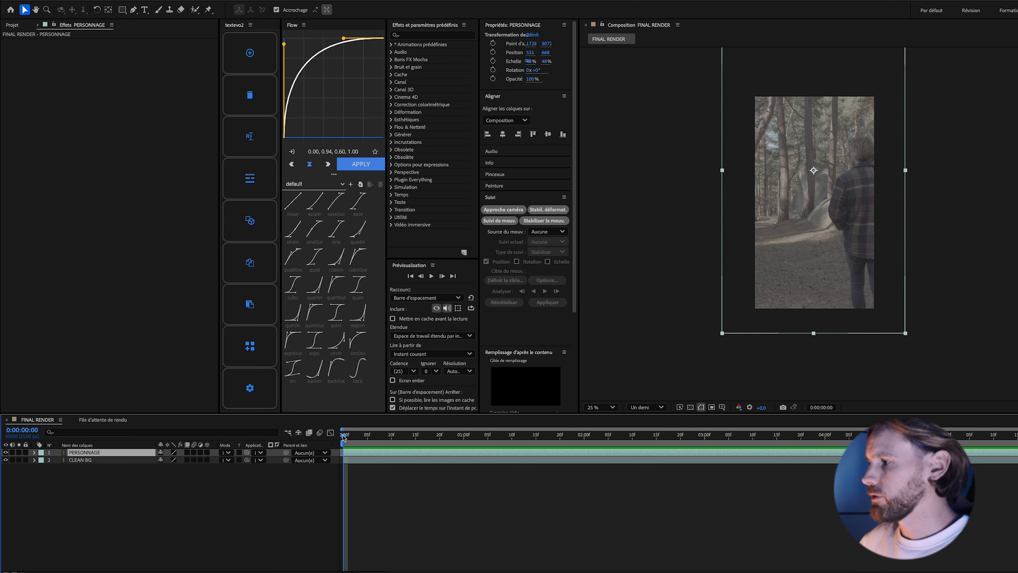
Open the PERSONNAGE layer with the Roto Brush and paint over the man on the first frame to select him.
{"action": "left_click", "coordinate": [195, 10]}
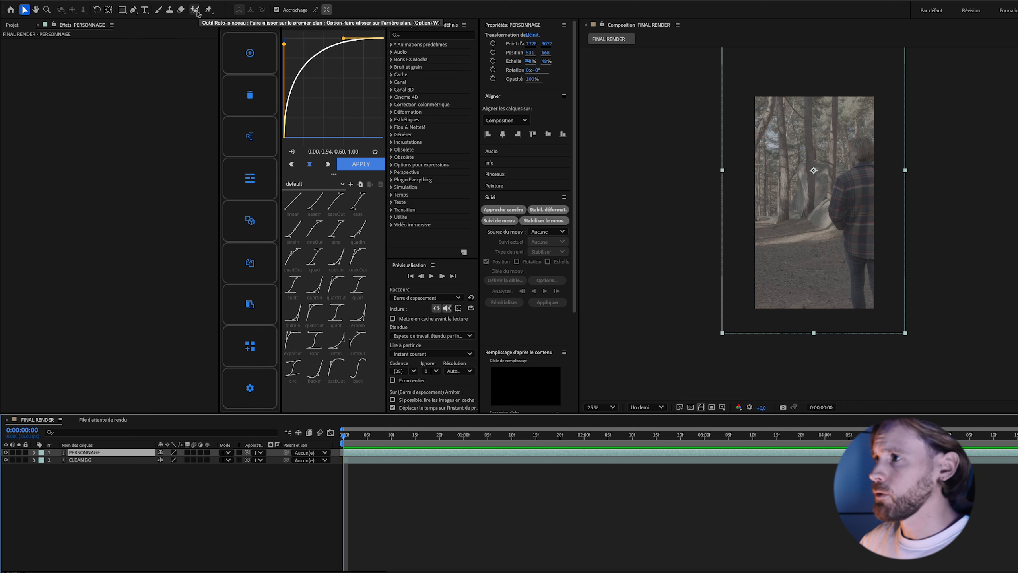
{"action": "double_click", "coordinate": [103, 453]}
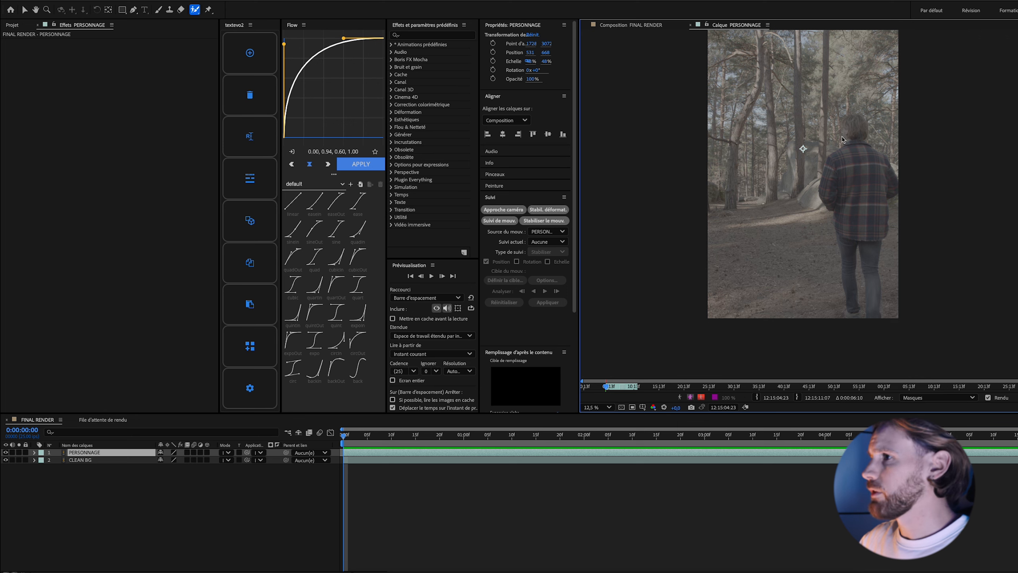
{"action": "left_click_drag", "start_coordinate": [842, 139], "coordinate": [846, 133]}
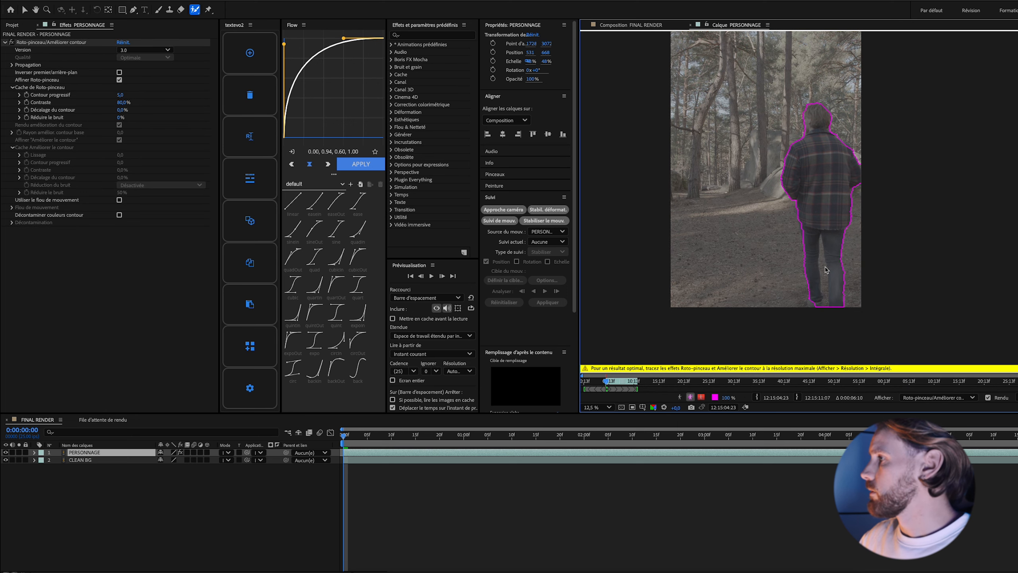
Refine the man's Roto Brush selection, excluding the gap between the legs and correcting the contour around the head.
{"action": "scroll", "coordinate": [822, 288], "scroll_direction": "up", "scroll_amount": 2}
{"action": "left_click_drag", "start_coordinate": [778, 303], "coordinate": [782, 198]}
{"action": "left_click_drag", "start_coordinate": [727, 225], "coordinate": [727, 291]}
{"action": "mouse_move", "coordinate": [737, 249]}
{"action": "left_mouse_down"}
{"action": "mouse_move", "coordinate": [749, 110]}
{"action": "mouse_move", "coordinate": [781, 266]}
{"action": "left_mouse_up"}
{"action": "scroll", "coordinate": [750, 110], "scroll_direction": "down", "scroll_amount": 1}
{"action": "scroll", "coordinate": [783, 274], "scroll_direction": "up", "scroll_amount": 2}
{"action": "left_click_drag", "start_coordinate": [783, 80], "coordinate": [759, 321]}
{"action": "left_click_drag", "start_coordinate": [773, 145], "coordinate": [777, 150]}
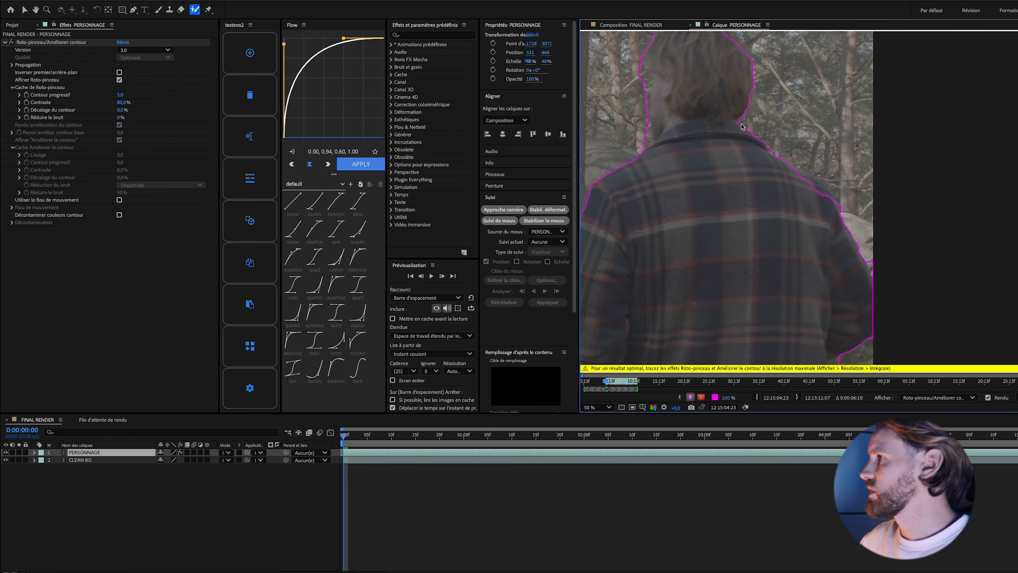
{"action": "mouse_move", "coordinate": [715, 114]}
{"action": "left_mouse_down"}
{"action": "mouse_move", "coordinate": [729, 200]}
{"action": "mouse_move", "coordinate": [743, 126]}
{"action": "left_mouse_up"}
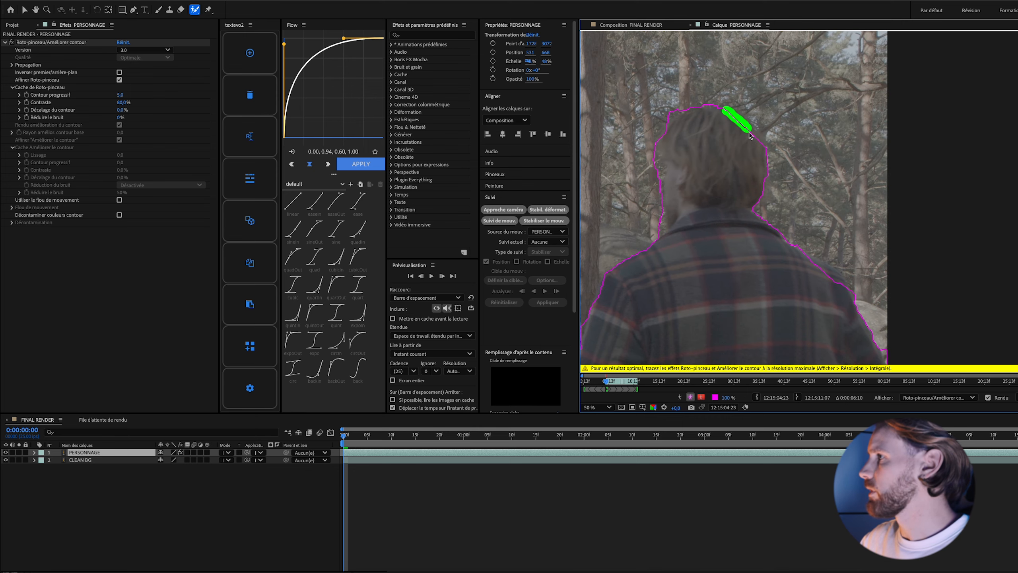
{"action": "scroll", "coordinate": [753, 209], "scroll_direction": "down", "scroll_amount": 4}
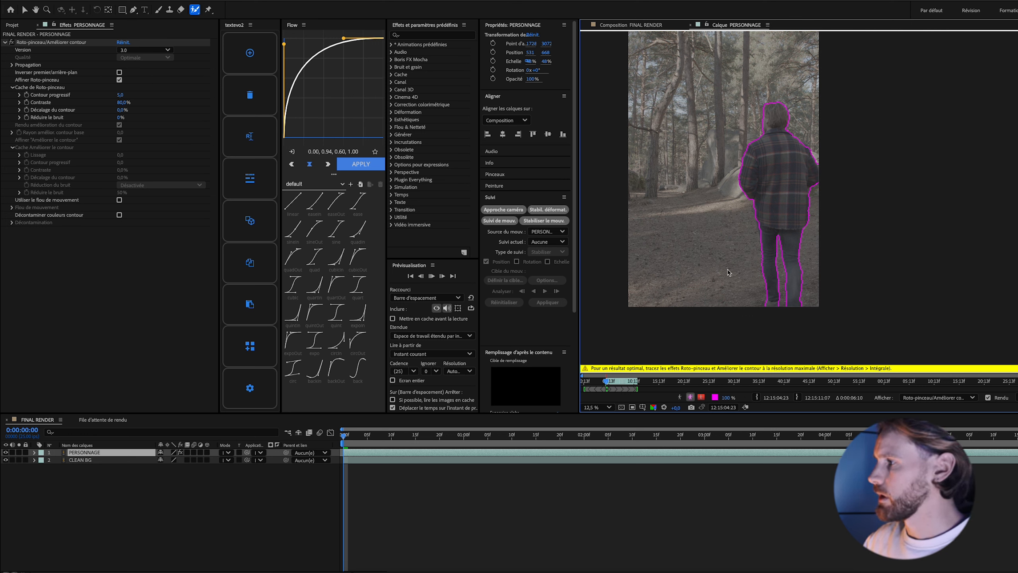
Propagate the Roto Brush selection through the layer's frames by playing it back.
{"action": "key", "text": "space"}
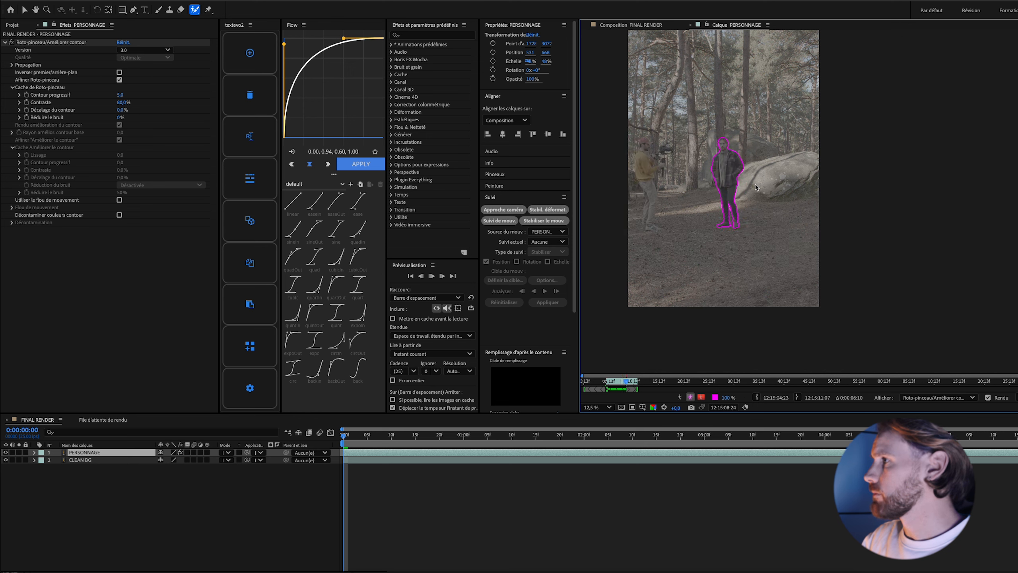
{"action": "key", "text": "space"}
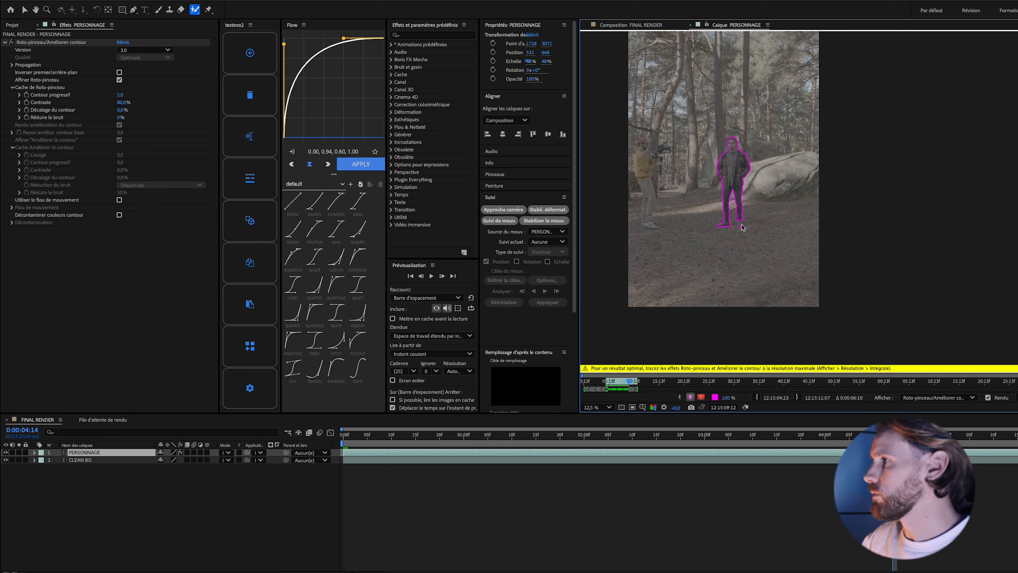
Go back to 0:00:04:06, where the right-hand foot starts dropping out, and paint the foot into the selection.
{"action": "scroll", "coordinate": [741, 226], "scroll_direction": "up", "scroll_amount": 2}
{"action": "left_click_drag", "start_coordinate": [706, 228], "coordinate": [960, 252]}
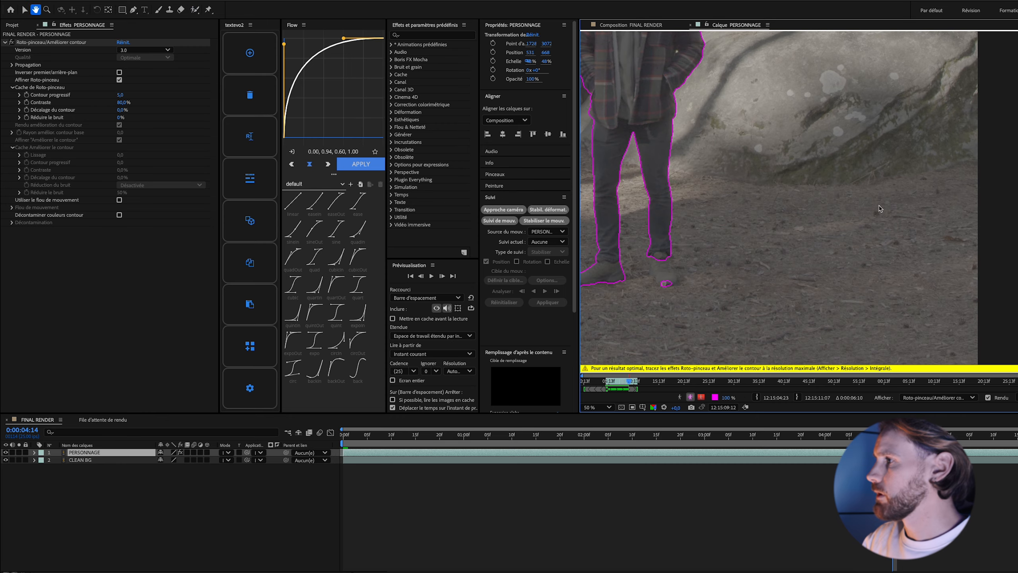
{"action": "left_click_drag", "start_coordinate": [687, 249], "coordinate": [740, 222]}
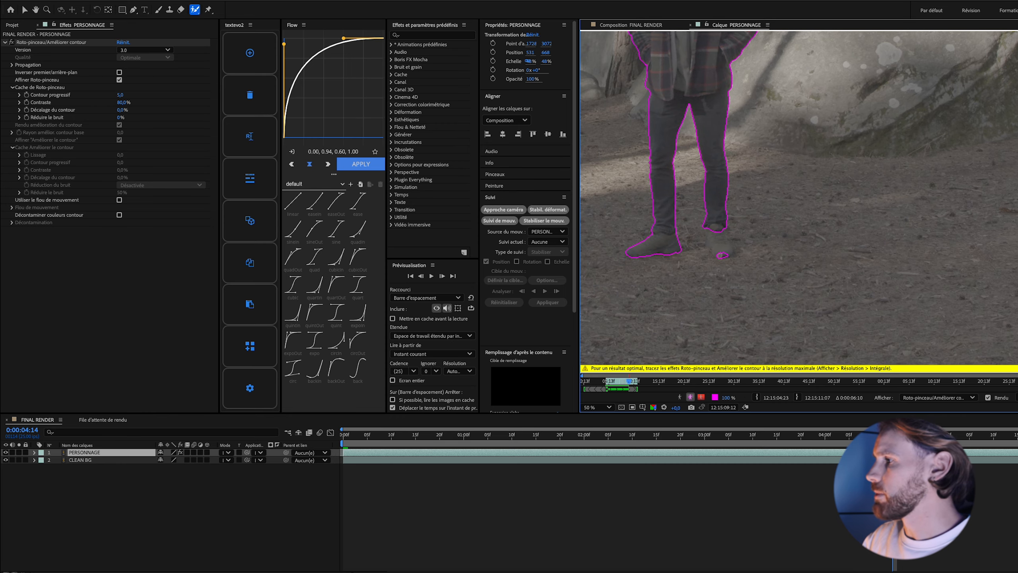
{"action": "key", "text": "Page_Up"}
{"action": "key", "text": "Page_Up"}
{"action": "key", "text": "Page_Up"}
{"action": "key", "text": "Page_Up"}
{"action": "key", "text": "Page_Up"}
{"action": "key", "text": "Page_Up"}
{"action": "key", "text": "Page_Up"}
{"action": "key", "text": "Page_Up"}
{"action": "key", "text": "Page_Up"}
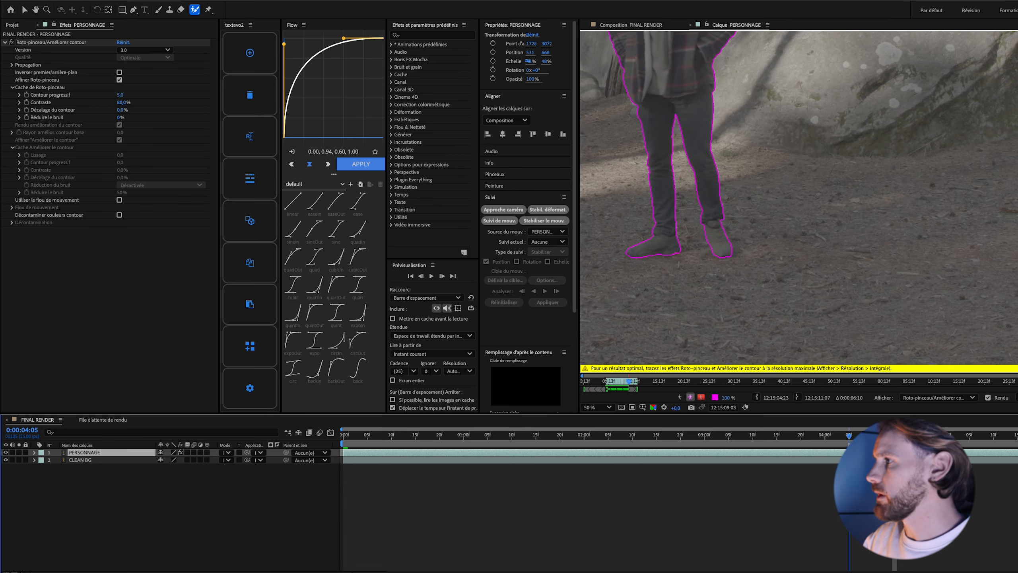
{"action": "key", "text": "Page_Up"}
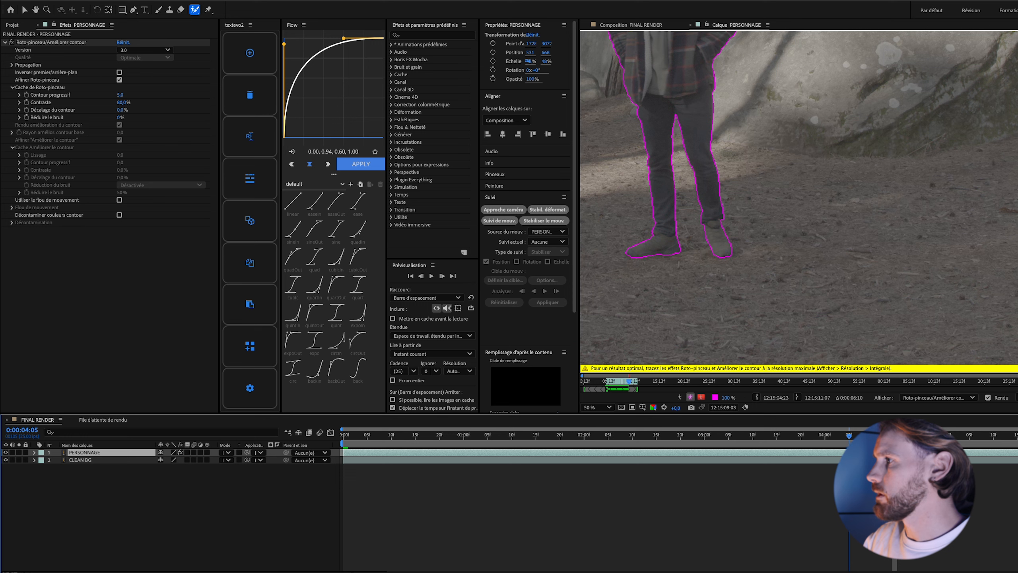
{"action": "key", "text": "Page_Down"}
{"action": "left_click_drag", "start_coordinate": [704, 228], "coordinate": [726, 254]}
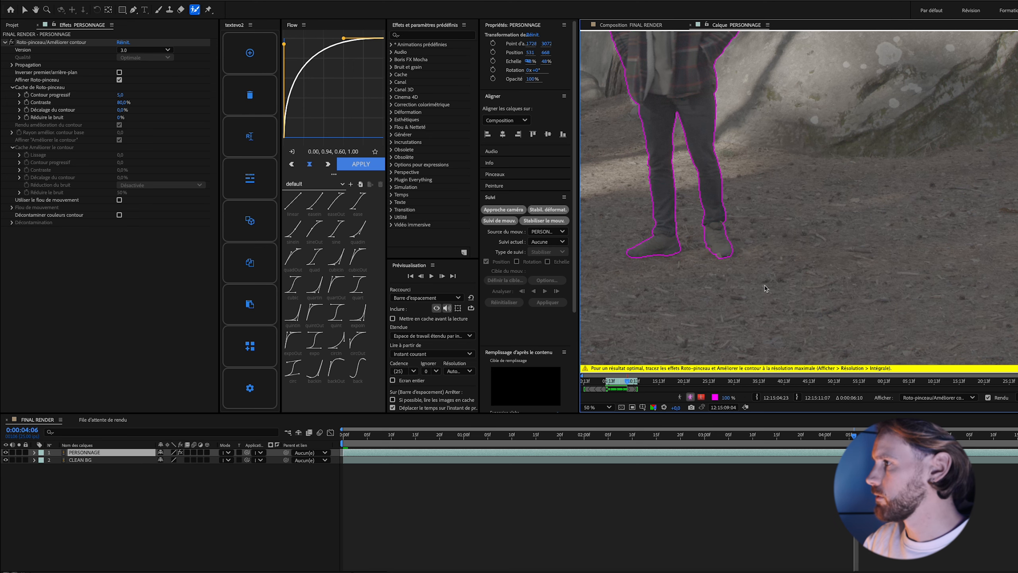
Play the layer again to propagate the corrected foot selection and check the man's contour.
{"action": "key", "text": "space"}
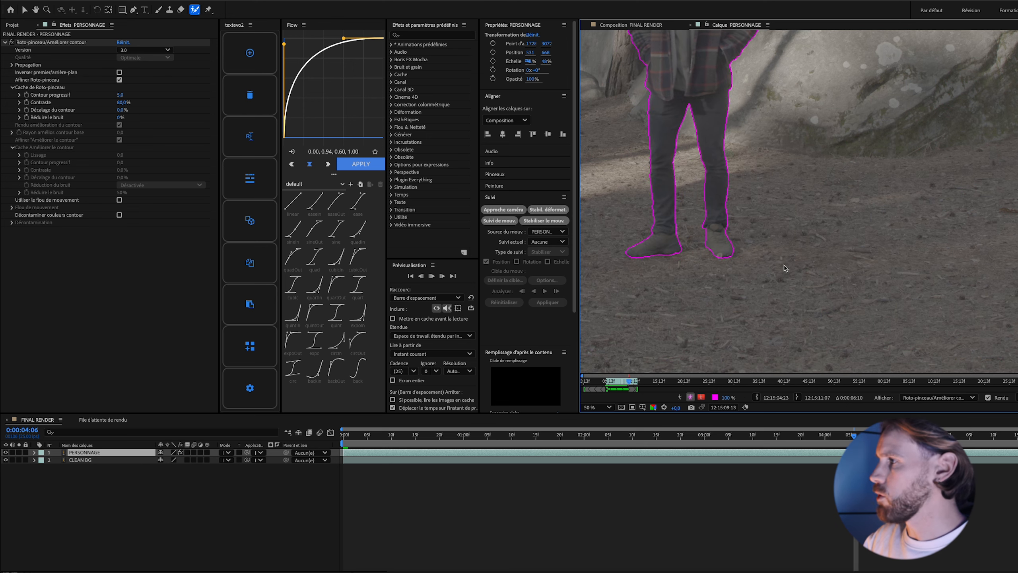
{"action": "scroll", "coordinate": [791, 233], "scroll_direction": "down", "scroll_amount": 1}
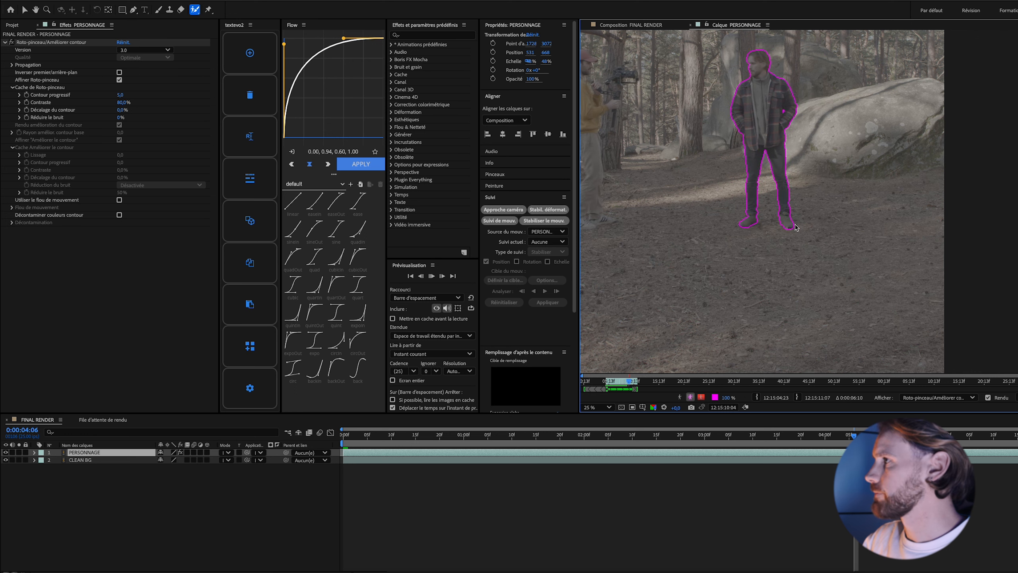
{"action": "scroll", "coordinate": [789, 192], "scroll_direction": "down", "scroll_amount": 1}
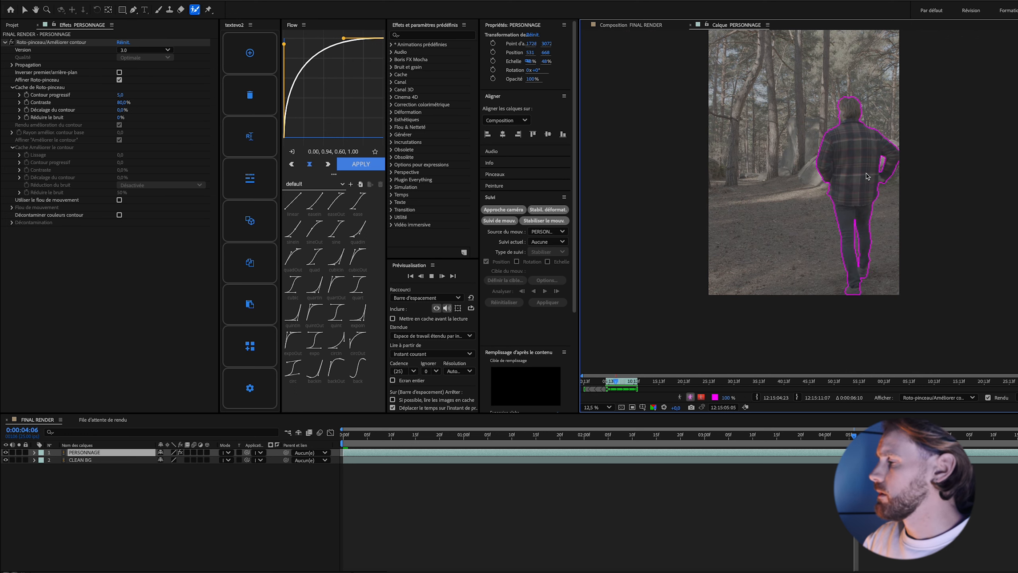
{"action": "key", "text": "space"}
Return to the first frame, freeze the Roto Brush propagation, and switch back to the FINAL RENDER composition.
{"action": "key", "text": "Home"}
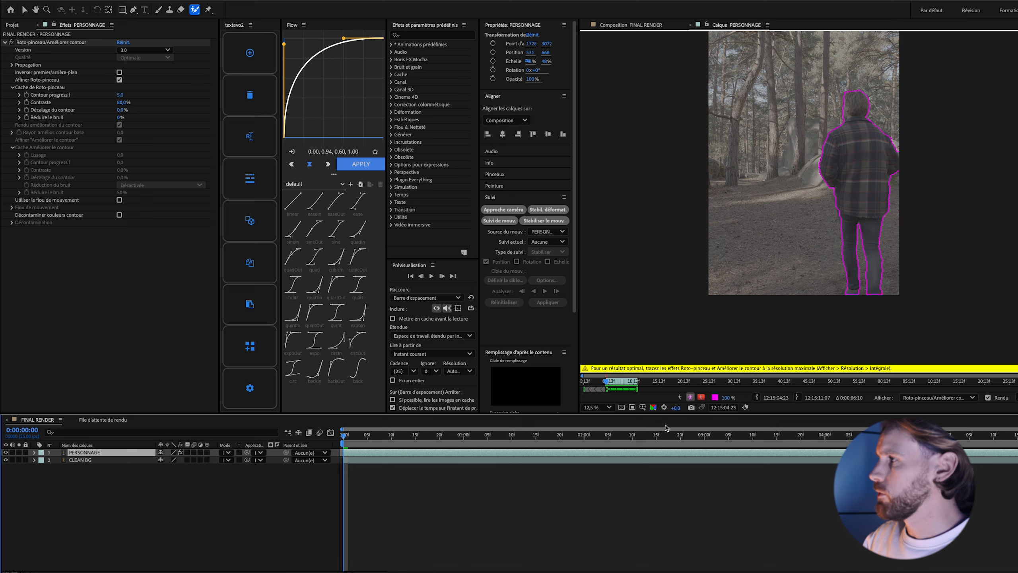
{"action": "left_click", "coordinate": [1016, 397]}
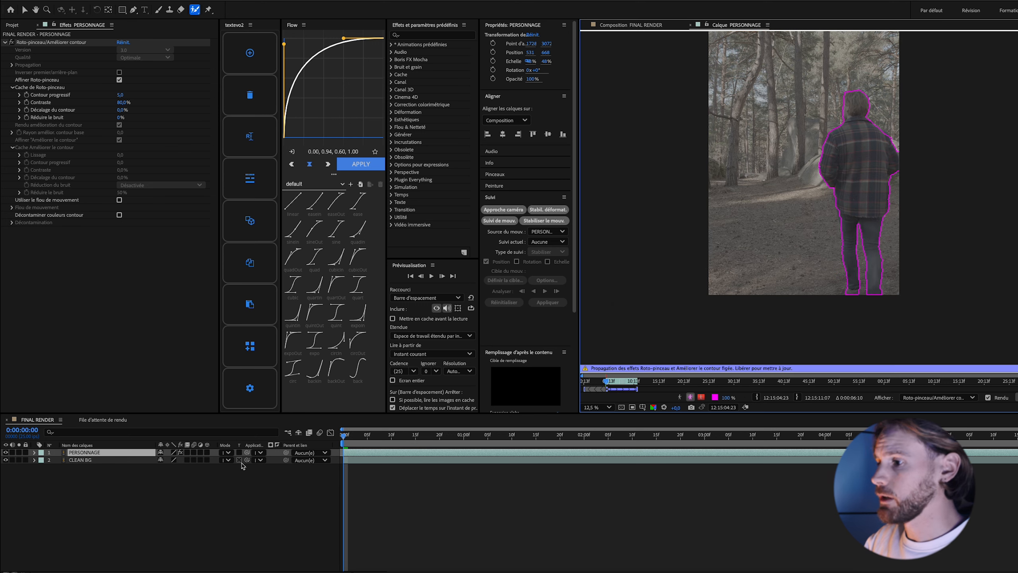
{"action": "left_click", "coordinate": [692, 25]}
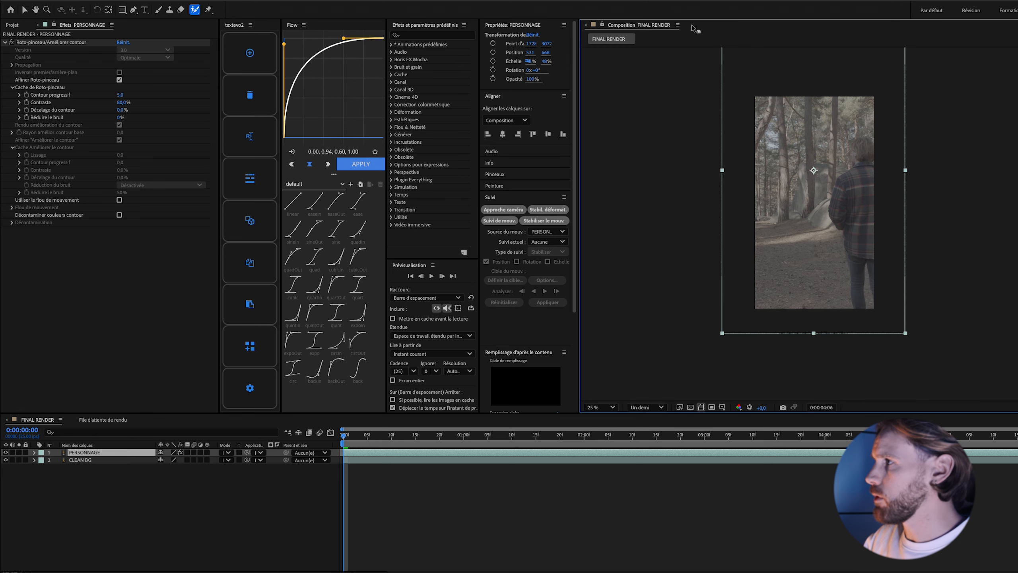
Check the man's cutout by temporarily hiding the CLEAN BG layer, and return to the start of the timeline.
{"action": "key", "text": "space"}
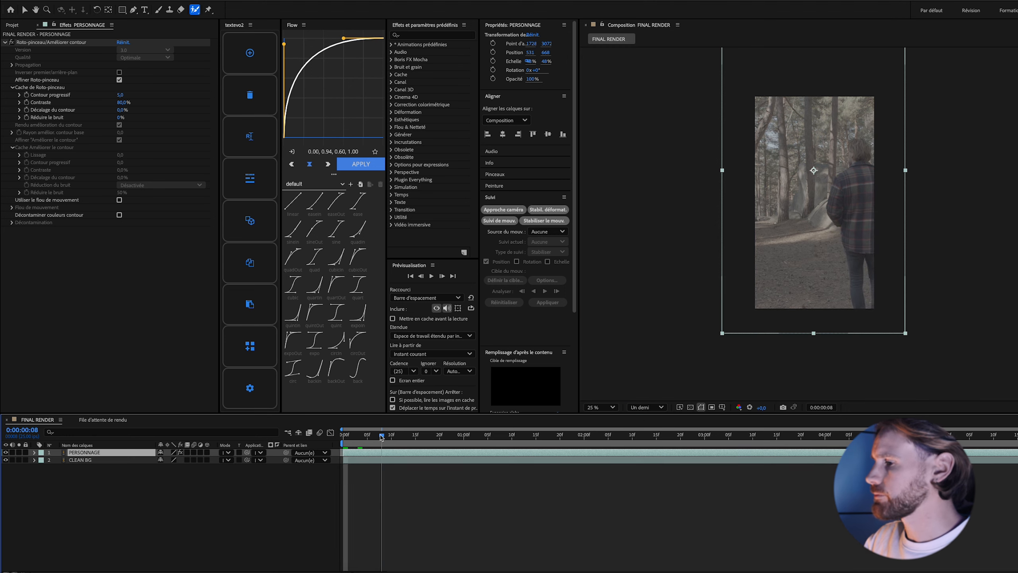
{"action": "left_click", "coordinate": [6, 460]}
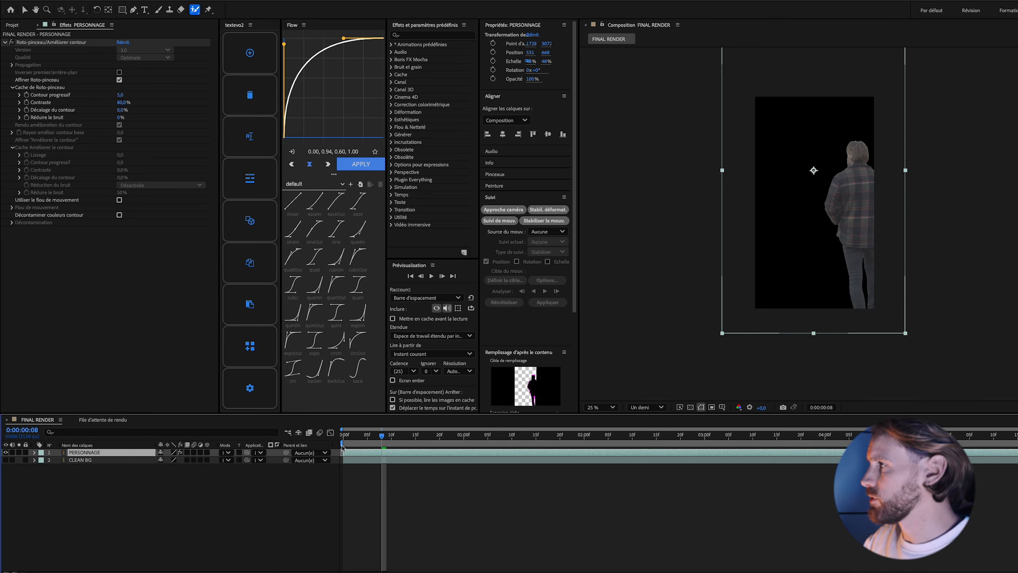
{"action": "left_click_drag", "start_coordinate": [384, 437], "coordinate": [342, 438]}
{"action": "left_click", "coordinate": [6, 460]}
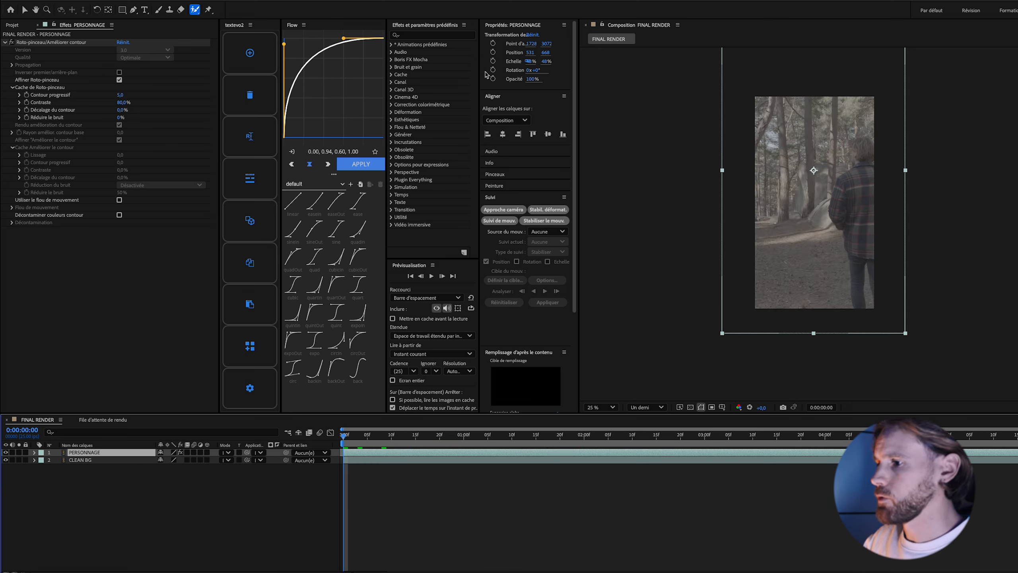
Find the Dispersion effect by searching "disper" and apply it to the CLEAN BG layer.
{"action": "left_click", "coordinate": [459, 37]}
{"action": "type", "text": "disp"}
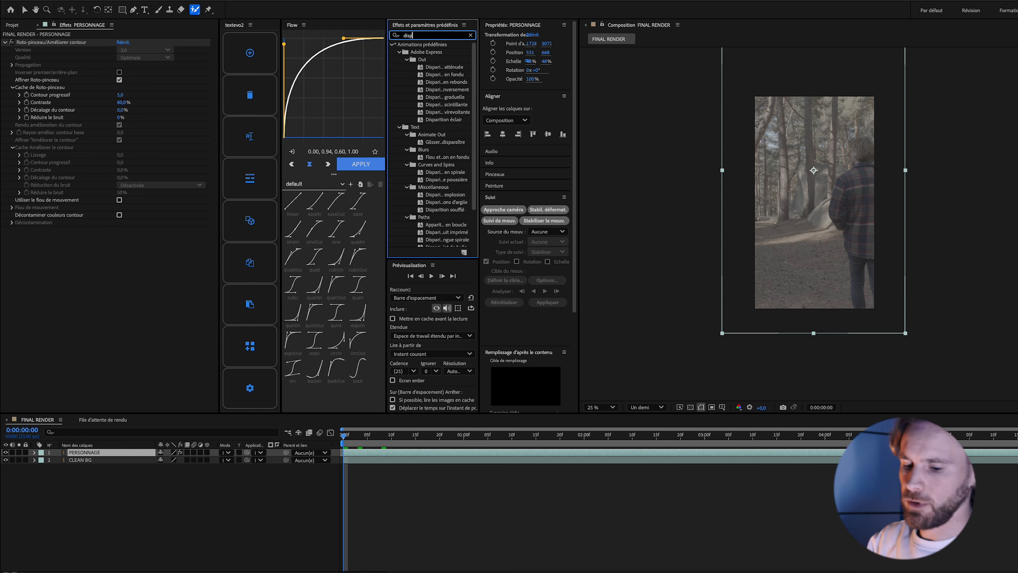
{"action": "type", "text": "er"}
{"action": "left_click_drag", "start_coordinate": [422, 53], "coordinate": [103, 463]}
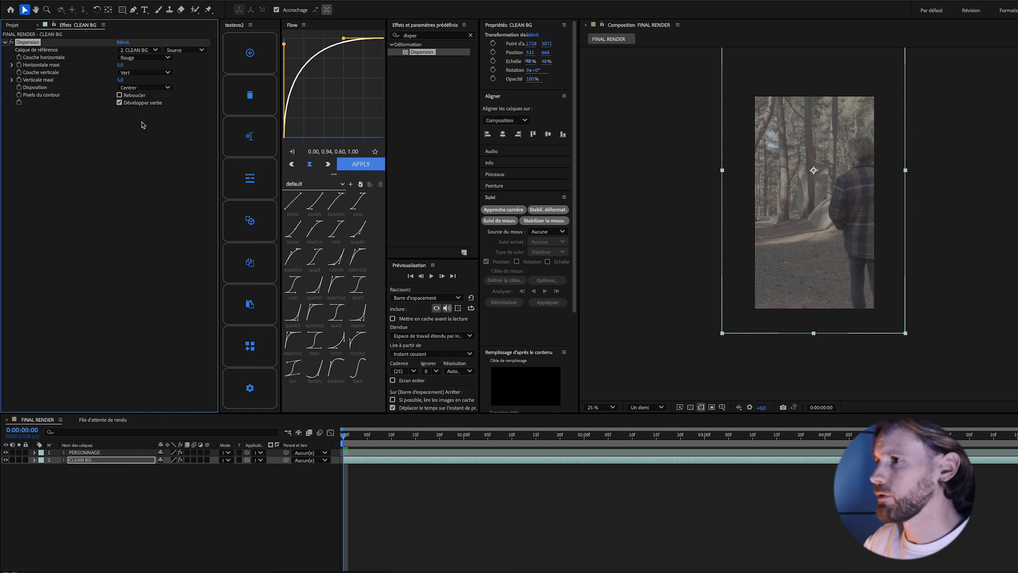
Set the Dispersion effect's reference layer to PERSONNAGE, using Effets et masques as its source.
{"action": "left_click", "coordinate": [140, 51]}
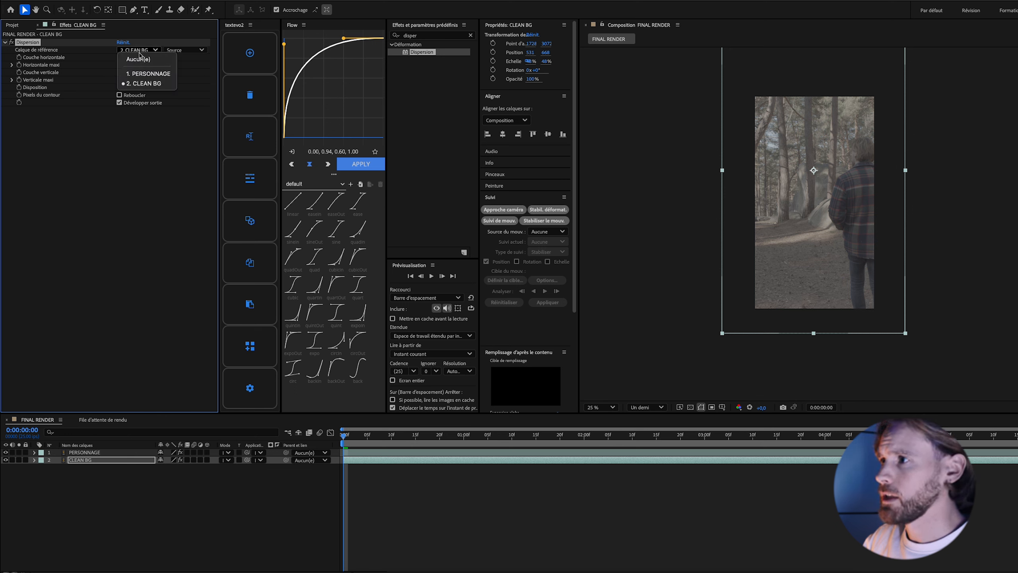
{"action": "left_click", "coordinate": [160, 75]}
{"action": "left_click", "coordinate": [185, 50]}
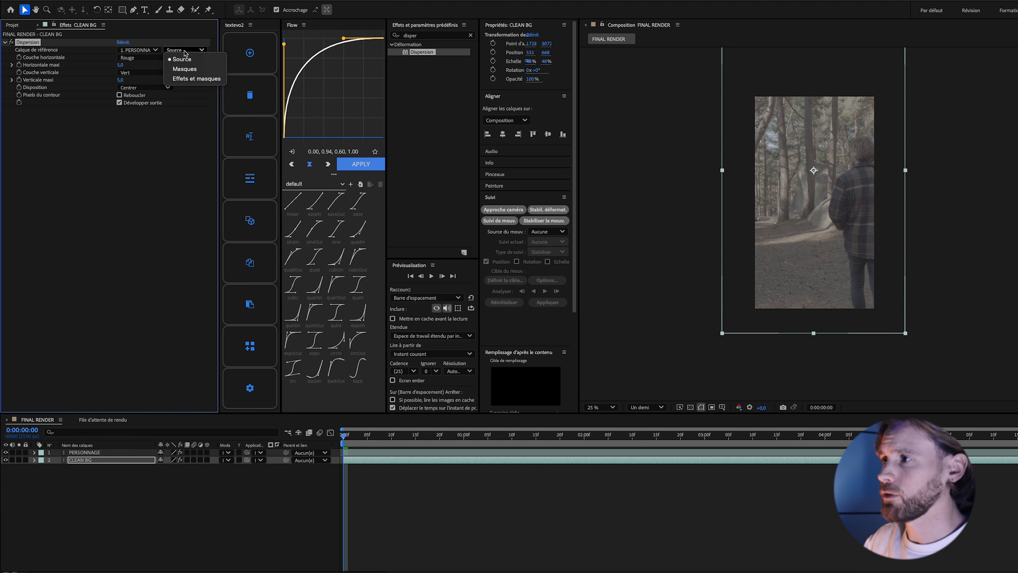
{"action": "left_click", "coordinate": [197, 79]}
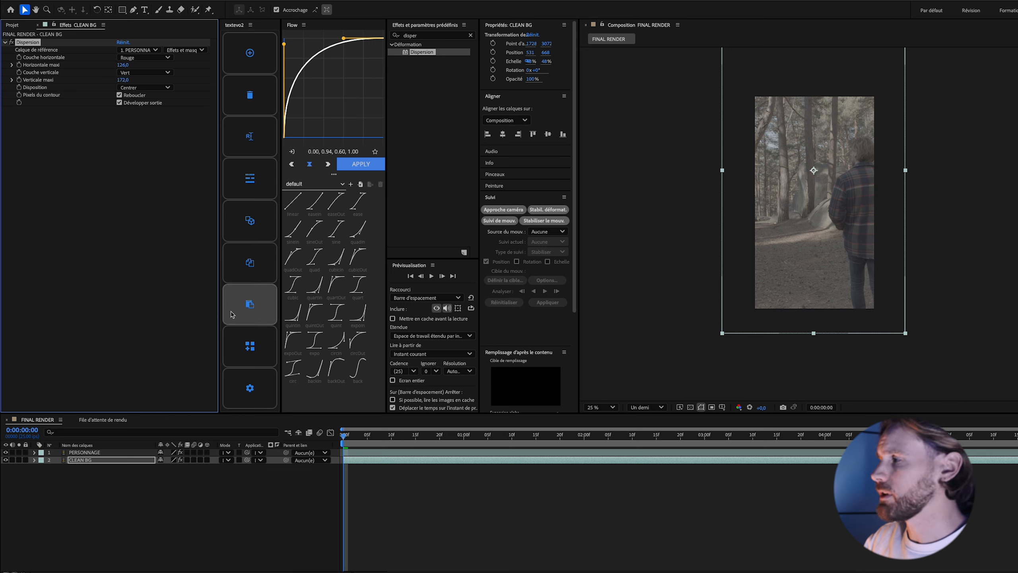
Hide the PERSONNAGE layer and select it to show its Roto Brush settings.
{"action": "left_click", "coordinate": [5, 452]}
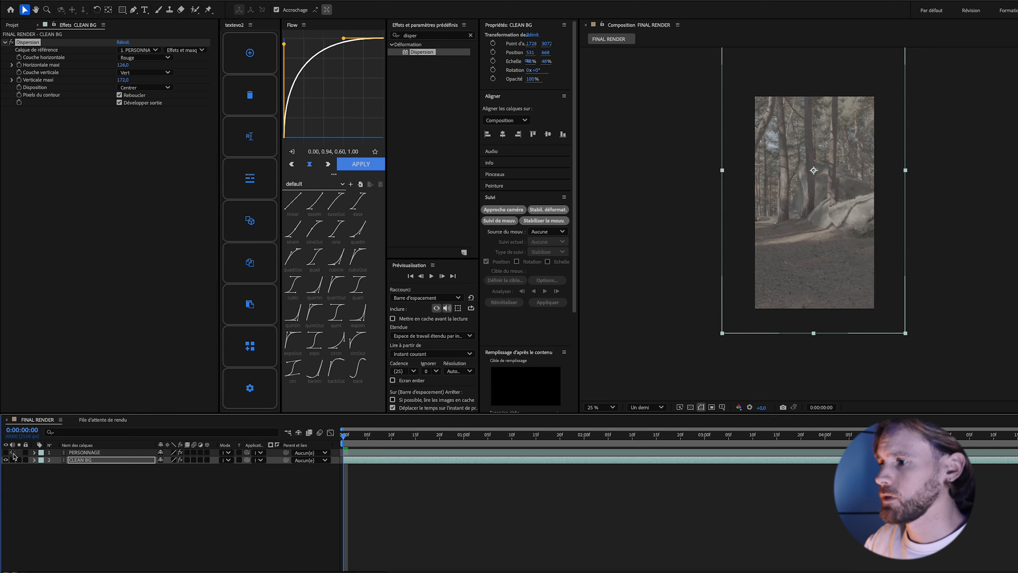
{"action": "left_click", "coordinate": [86, 453]}
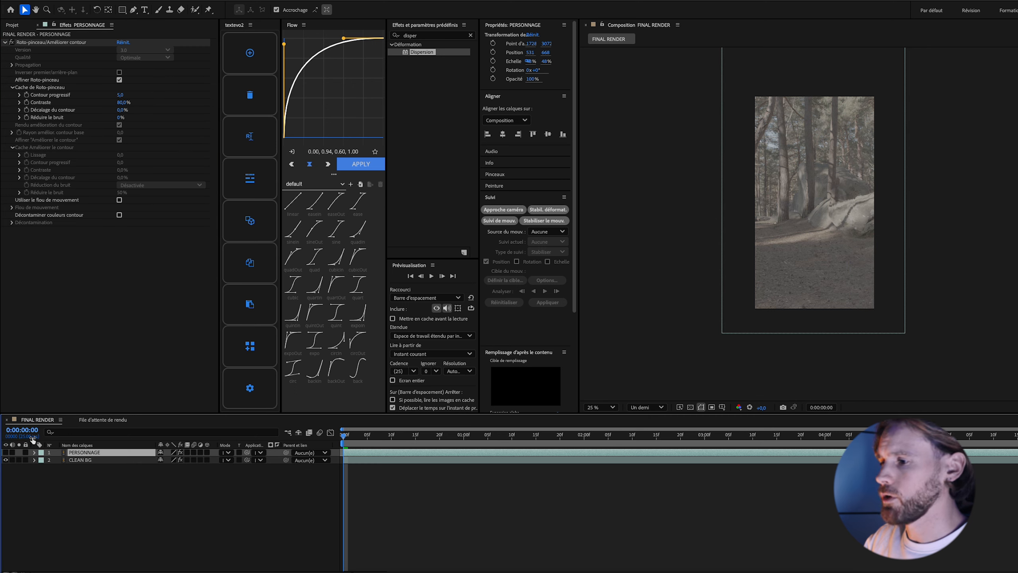
{"action": "scroll", "coordinate": [856, 211], "scroll_direction": "up", "scroll_amount": 2}
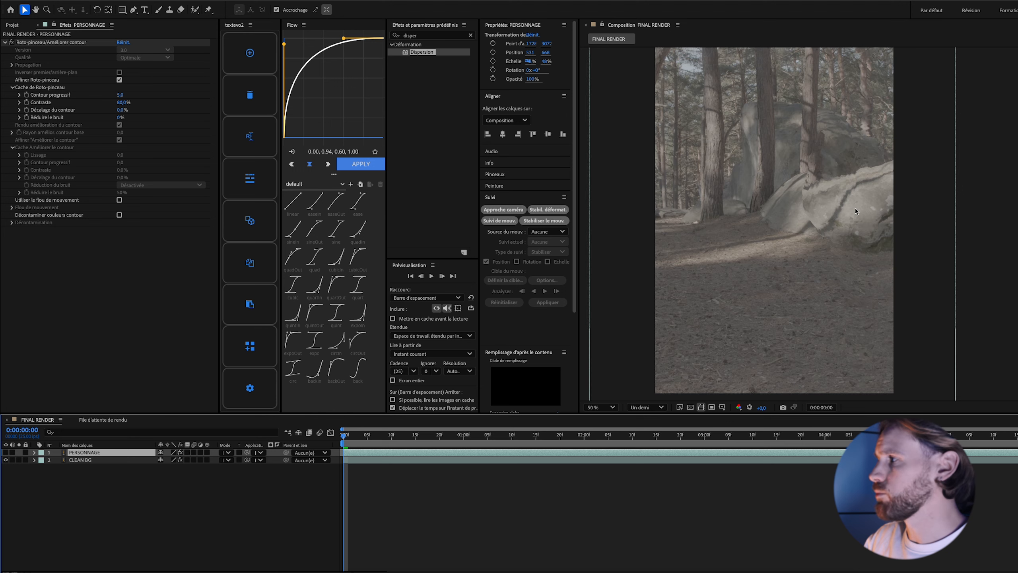
{"action": "left_click_drag", "start_coordinate": [847, 203], "coordinate": [805, 206]}
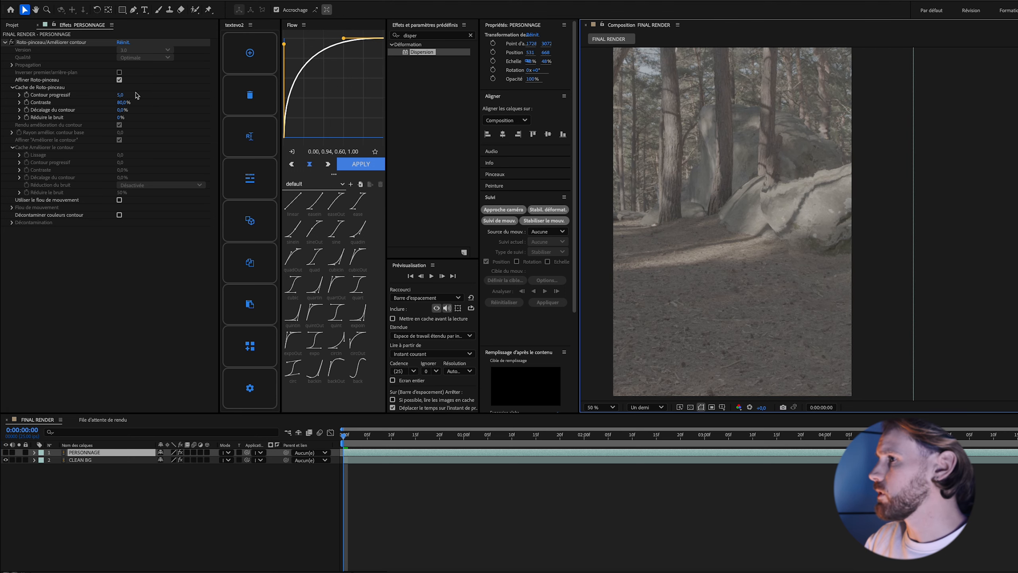
Set the CLEAN BG layer's Dispersion to Horizontale maxi 644 and Verticale maxi 2036.
{"action": "key", "text": "ctrl+Down"}
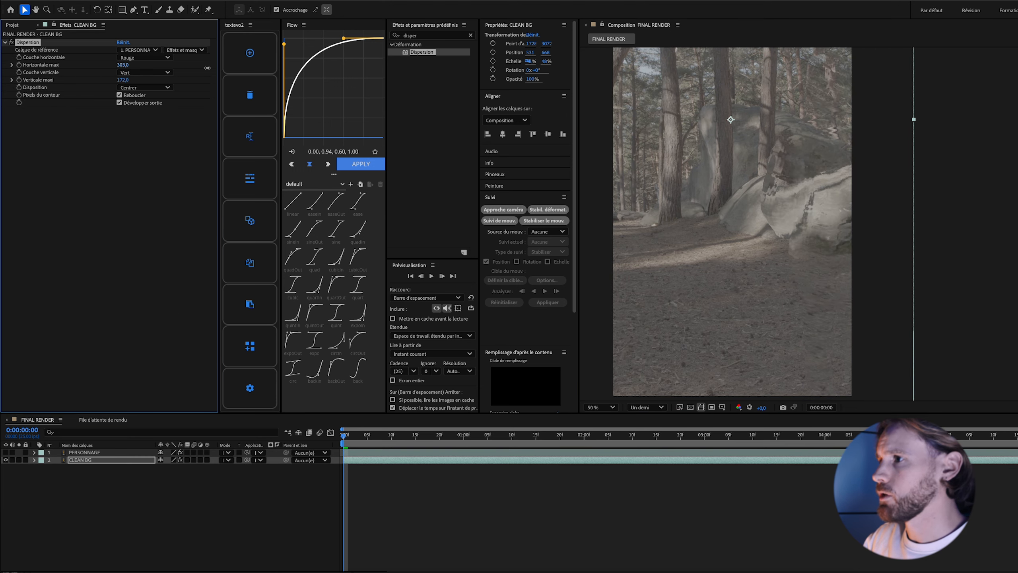
{"action": "left_click_drag", "start_coordinate": [207, 68], "coordinate": [418, 218]}
{"action": "left_click_drag", "start_coordinate": [473, 435], "coordinate": [546, 435]}
{"action": "left_click_drag", "start_coordinate": [123, 81], "coordinate": [520, 118]}
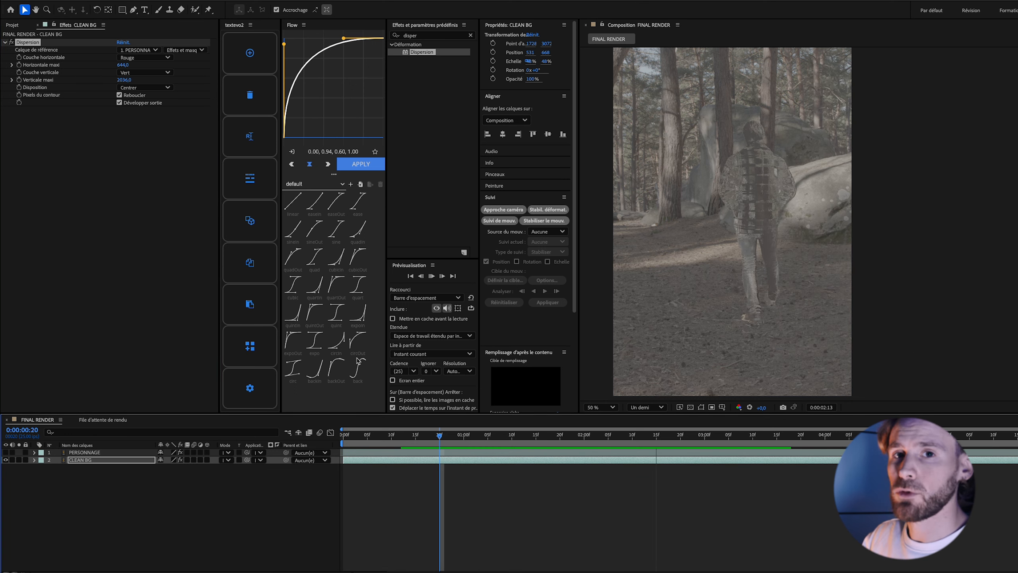
Preview the composition to check how the dispersion follows the walking man's silhouette.
{"action": "key", "text": "space"}
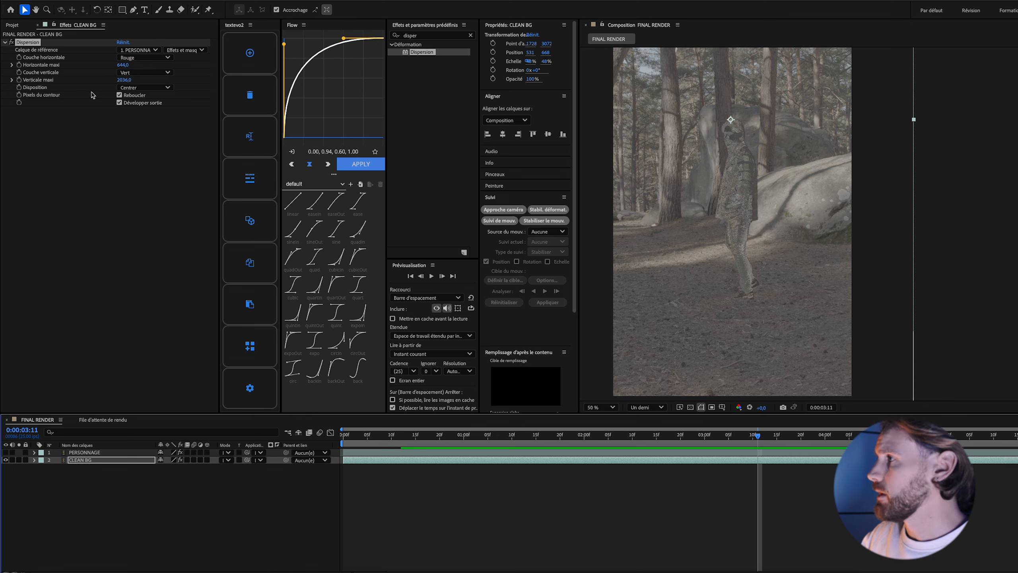
{"action": "key", "text": "space"}
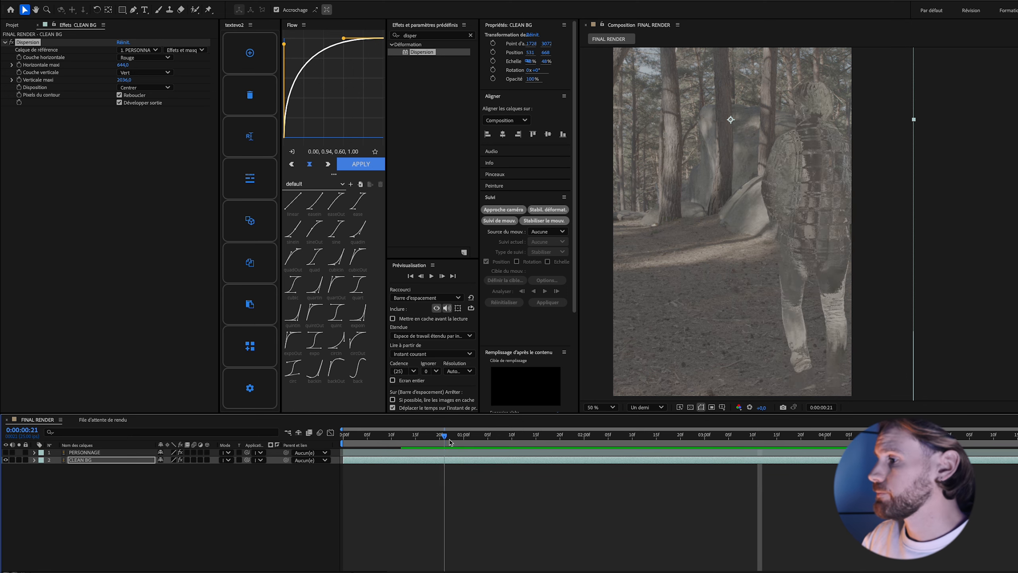
Duplicate the PERSONNAGE layer, make the copy visible, and preview the composition.
{"action": "left_click_drag", "start_coordinate": [888, 482], "coordinate": [450, 484]}
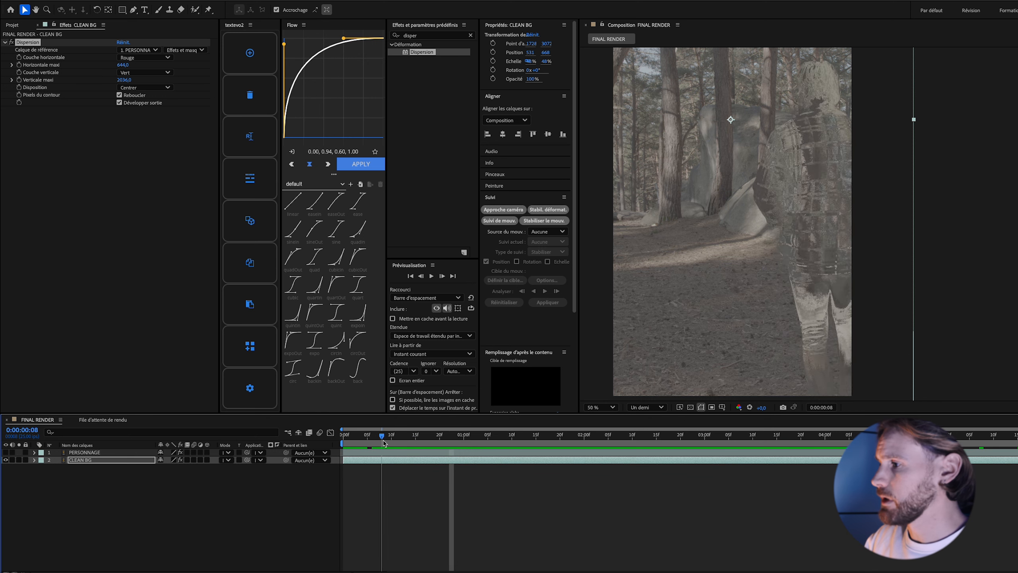
{"action": "left_click", "coordinate": [429, 437]}
{"action": "left_click", "coordinate": [134, 494]}
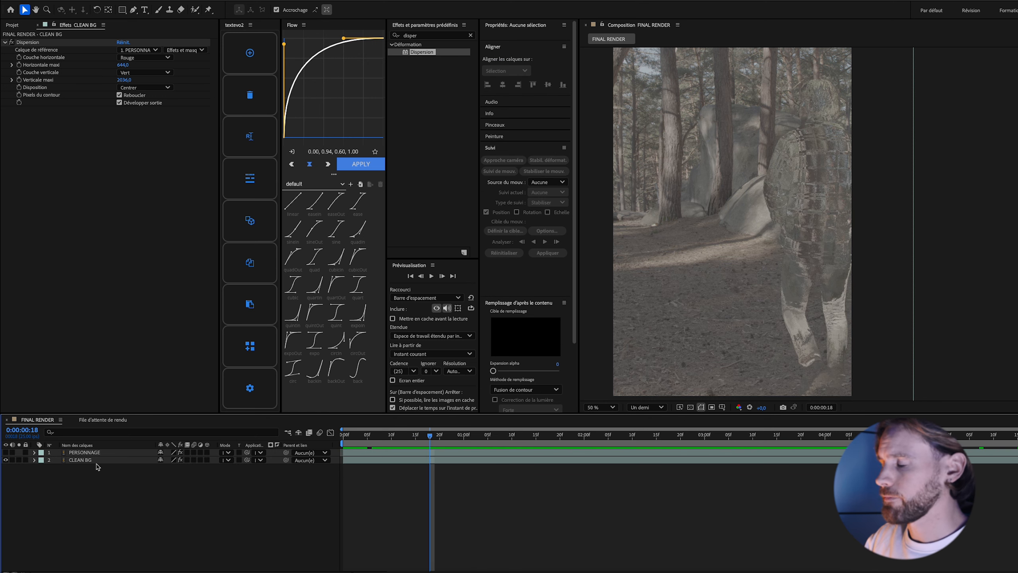
{"action": "left_click", "coordinate": [100, 454]}
{"action": "key", "text": "ctrl+d"}
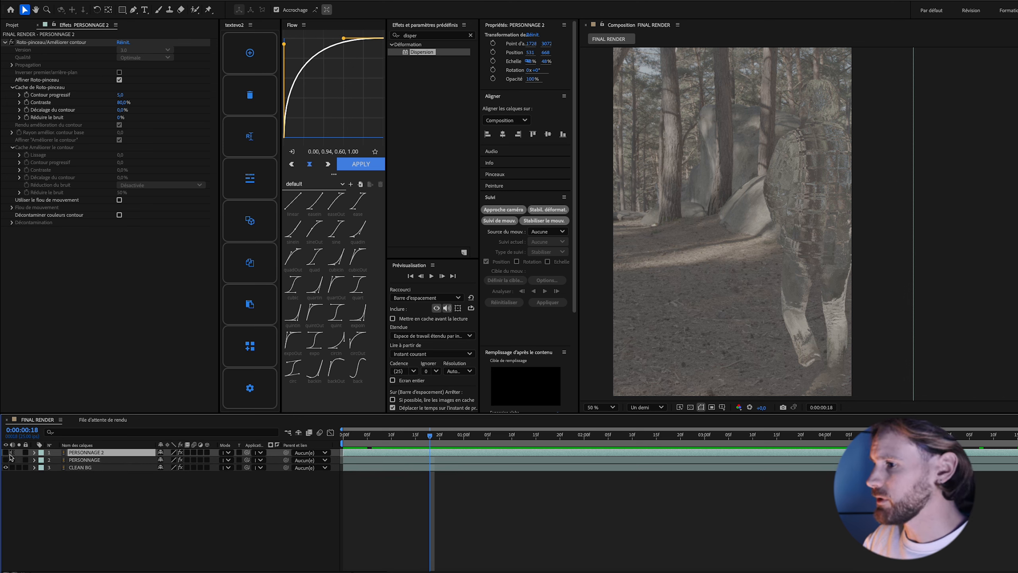
{"action": "key", "text": "space"}
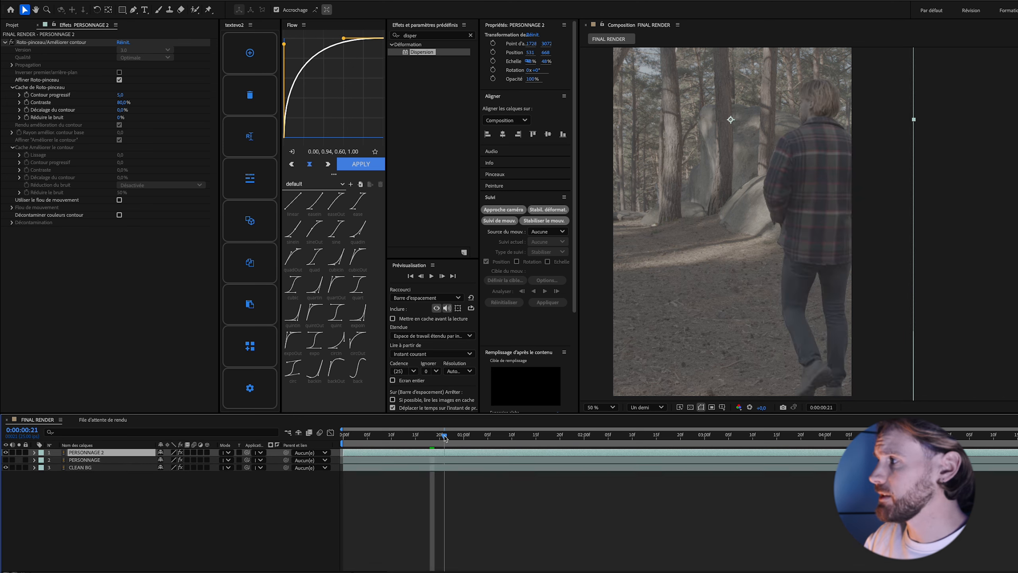
Apply the Incrustation Luminance effect to the PERSONNAGE 2 layer.
{"action": "left_click", "coordinate": [441, 37]}
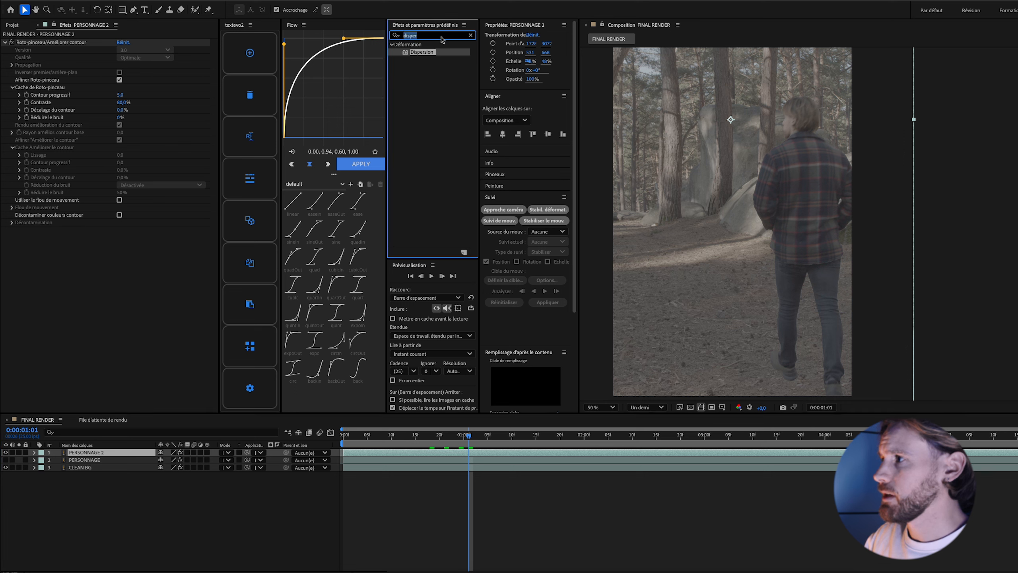
{"action": "type", "text": "lumin"}
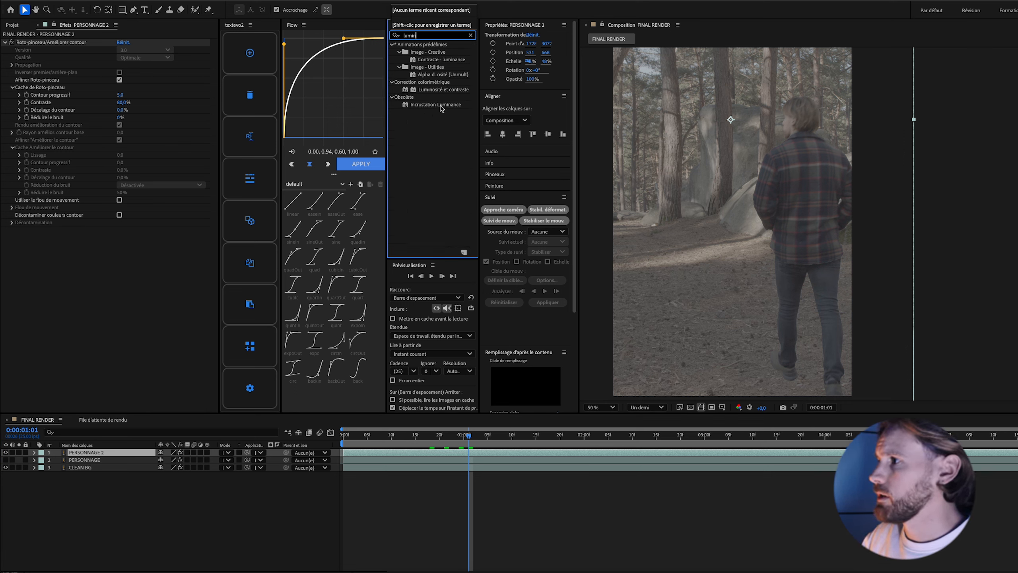
{"action": "left_click_drag", "start_coordinate": [445, 108], "coordinate": [129, 452]}
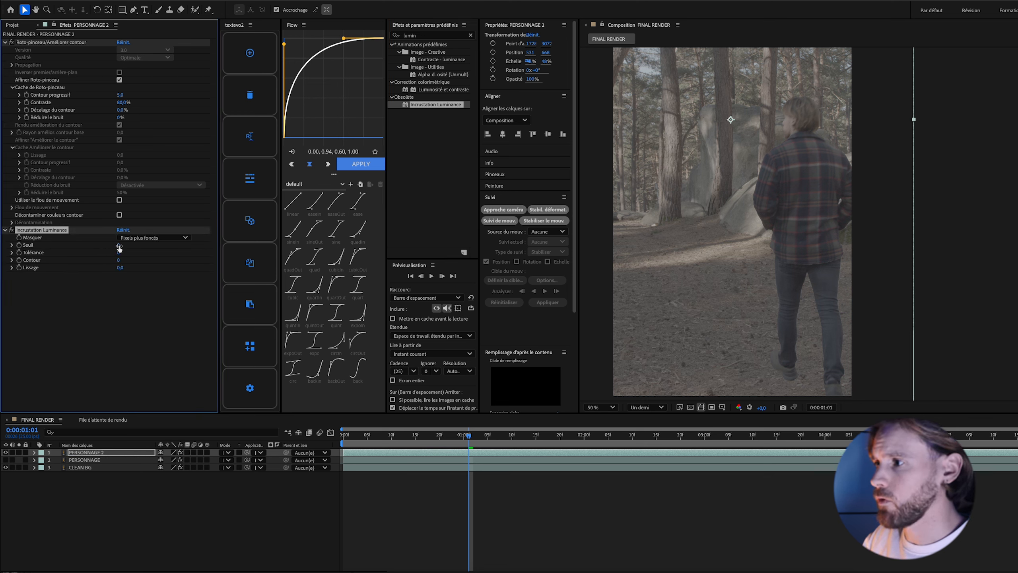
Animate the Incrustation Luminance Seuil on PERSONNAGE 2 from 0 at 0:00:00:00 to 255 at 0:00:01:07.
{"action": "mouse_move", "coordinate": [120, 248]}
{"action": "left_mouse_down"}
{"action": "mouse_move", "coordinate": [176, 247]}
{"action": "mouse_move", "coordinate": [121, 255]}
{"action": "left_mouse_up"}
{"action": "left_click_drag", "start_coordinate": [359, 437], "coordinate": [344, 438]}
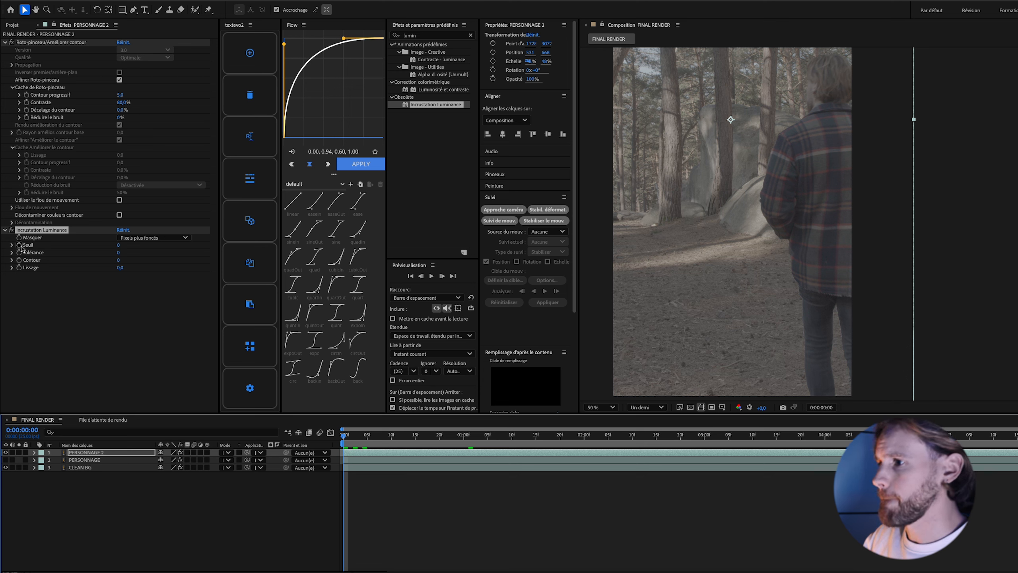
{"action": "left_click", "coordinate": [19, 245]}
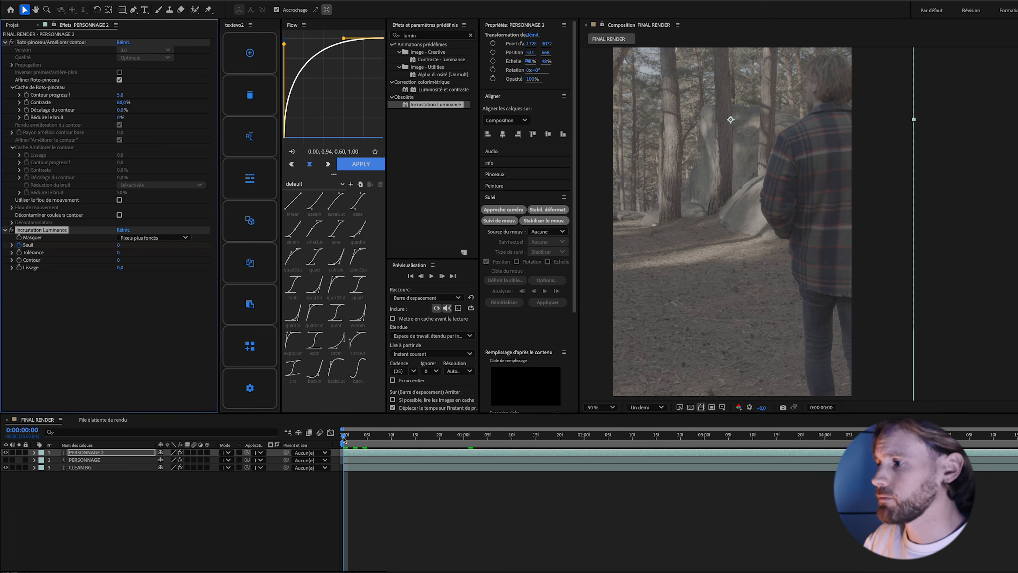
{"action": "key", "text": "space"}
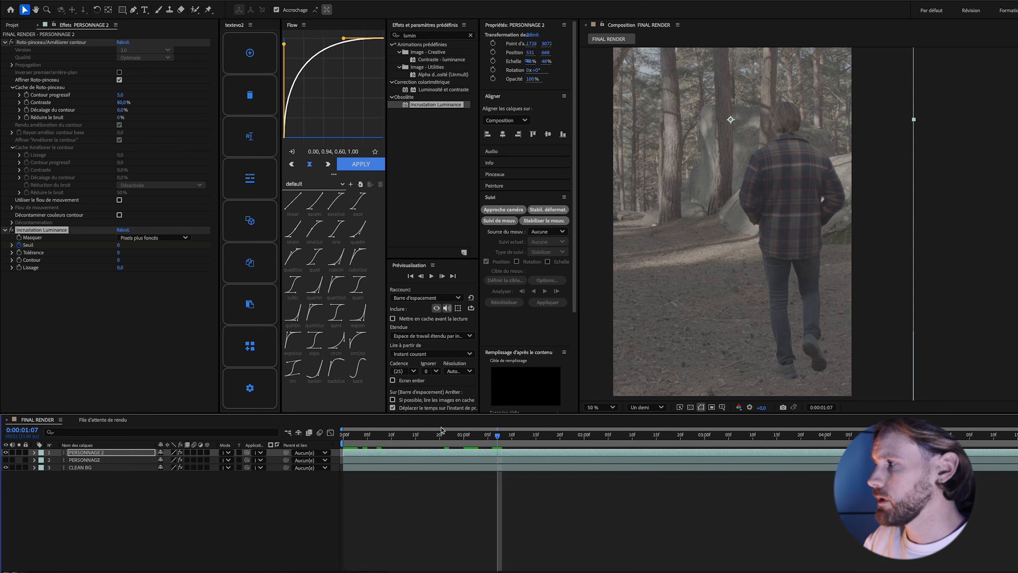
{"action": "left_click_drag", "start_coordinate": [119, 247], "coordinate": [453, 473]}
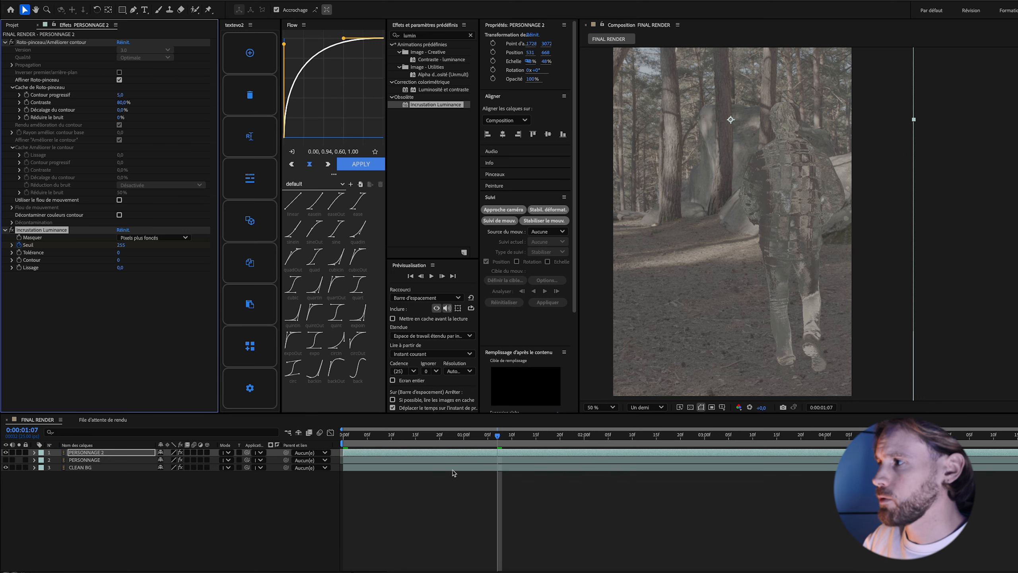
Reveal the Seuil keyframes of PERSONNAGE 2, preview the disappearance, and apply easing to both keyframes.
{"action": "left_click", "coordinate": [127, 453]}
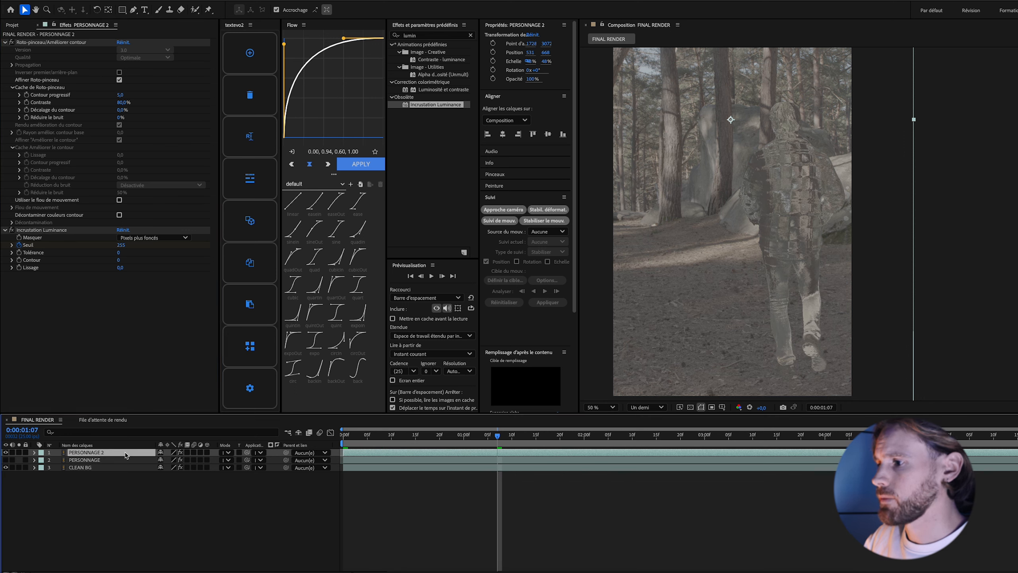
{"action": "key", "text": "u"}
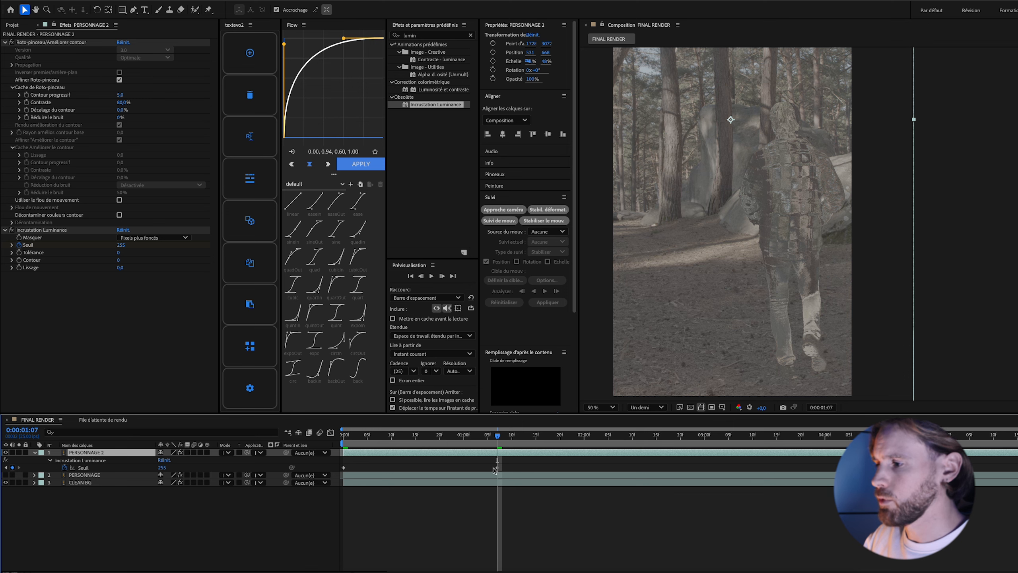
{"action": "left_click_drag", "start_coordinate": [468, 439], "coordinate": [342, 447]}
{"action": "key", "text": "space"}
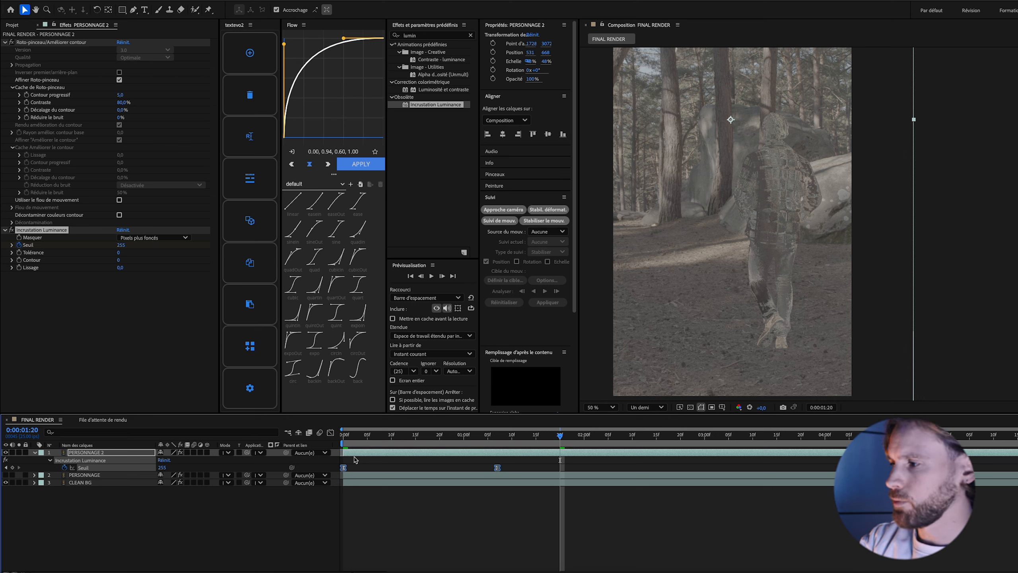
Lengthen the ease handles of both Seuil keyframes in the speed graph, and move the second keyframe to about 0:00:02:06.
{"action": "left_click", "coordinate": [330, 432]}
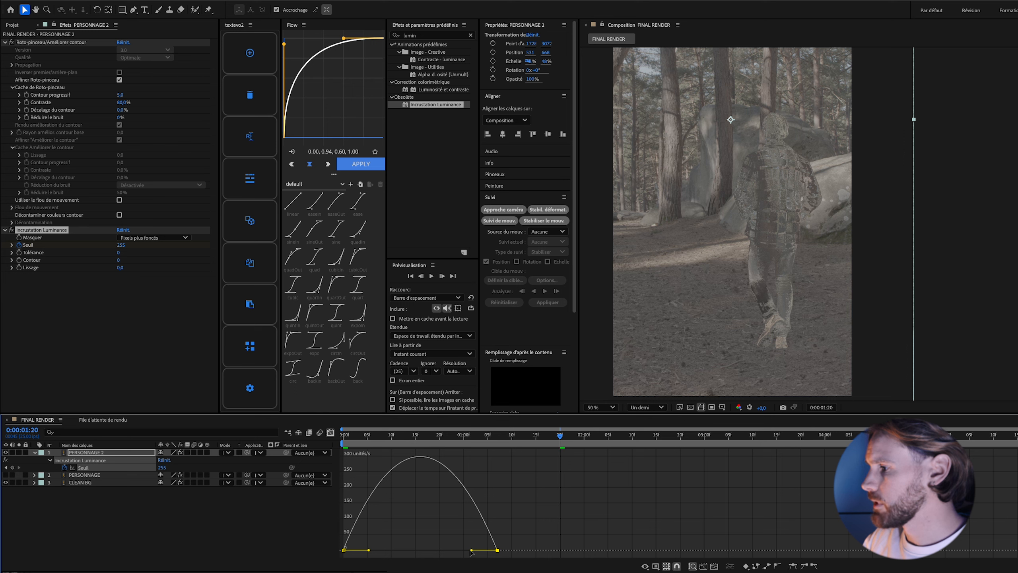
{"action": "left_click_drag", "start_coordinate": [471, 552], "coordinate": [458, 550]}
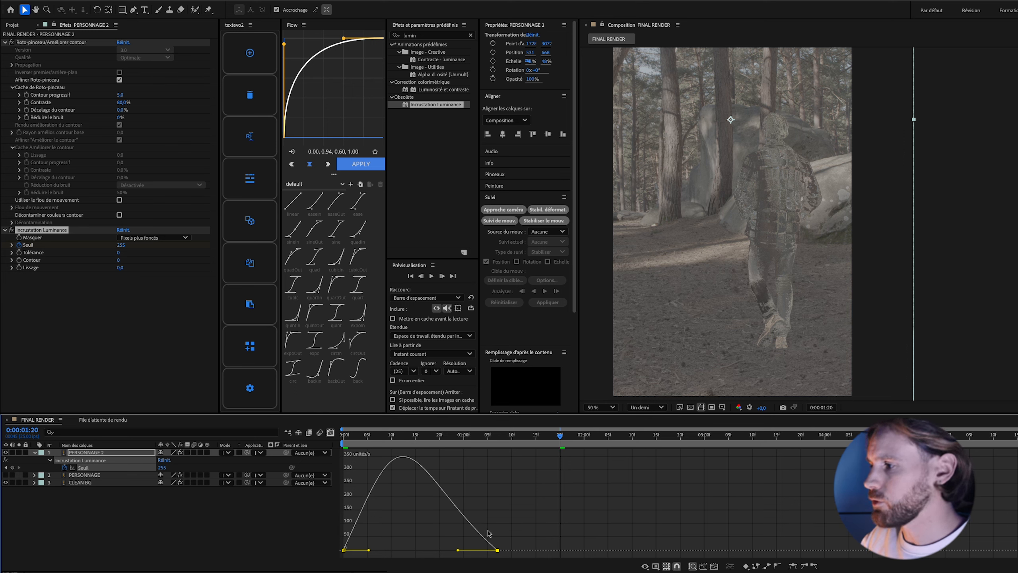
{"action": "left_click_drag", "start_coordinate": [368, 552], "coordinate": [378, 550]}
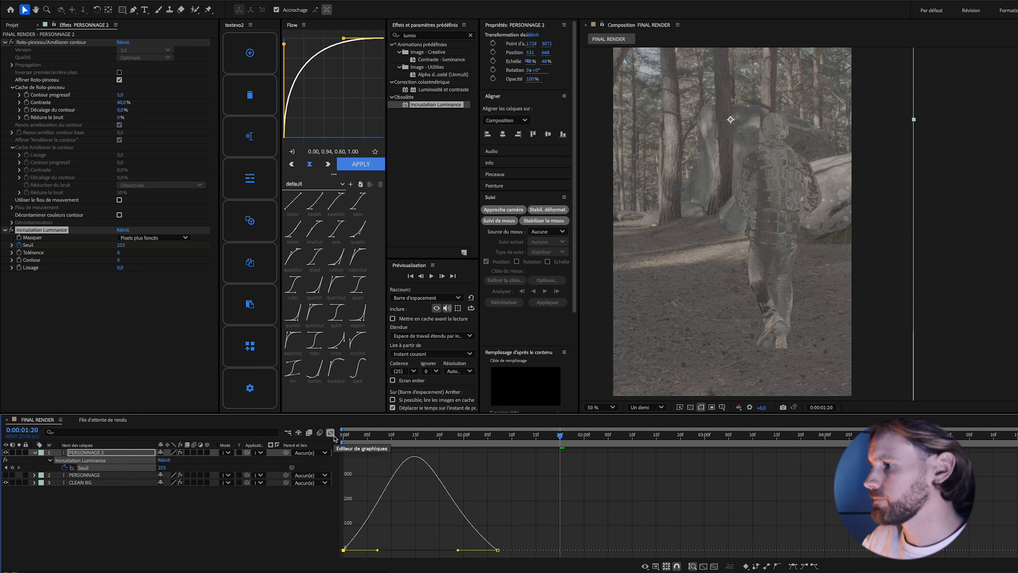
{"action": "left_click", "coordinate": [332, 434]}
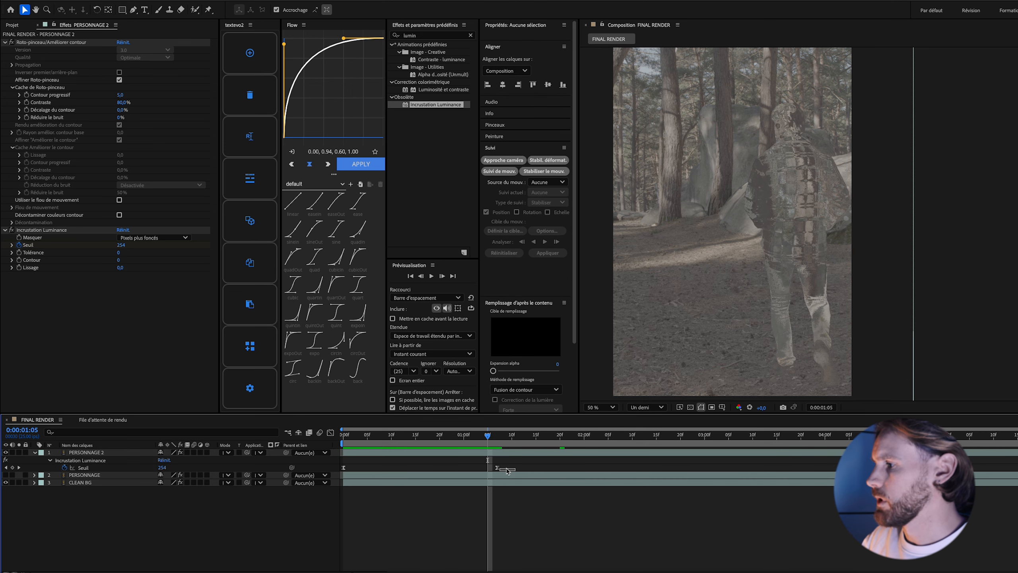
{"action": "left_click_drag", "start_coordinate": [497, 467], "coordinate": [613, 468]}
{"action": "key", "text": "space"}
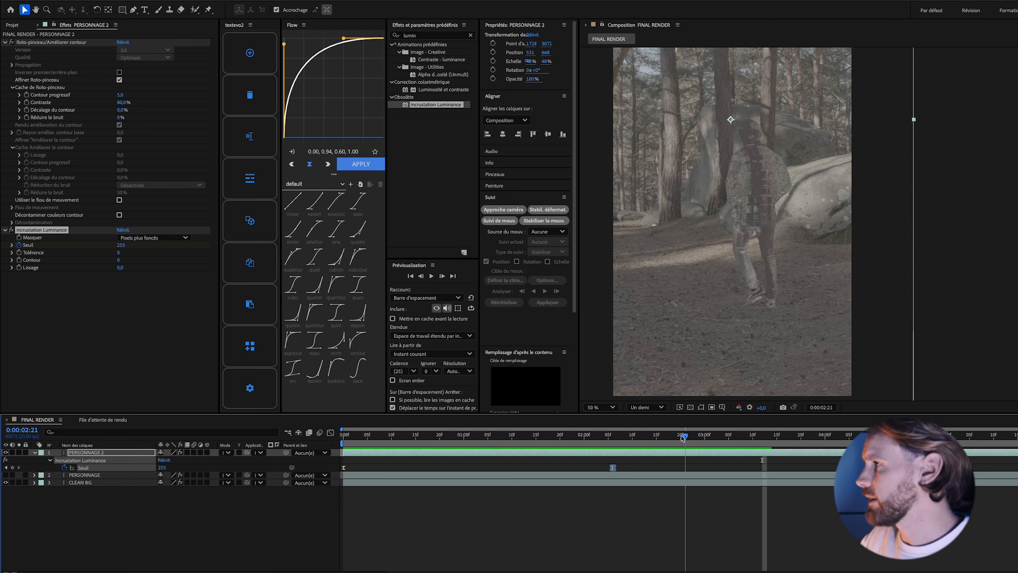
Add a Seuil keyframe holding 255 near 0:00:03:23, and bring Seuil back to 0 around 0:00:05:24.
{"action": "left_click", "coordinate": [796, 437]}
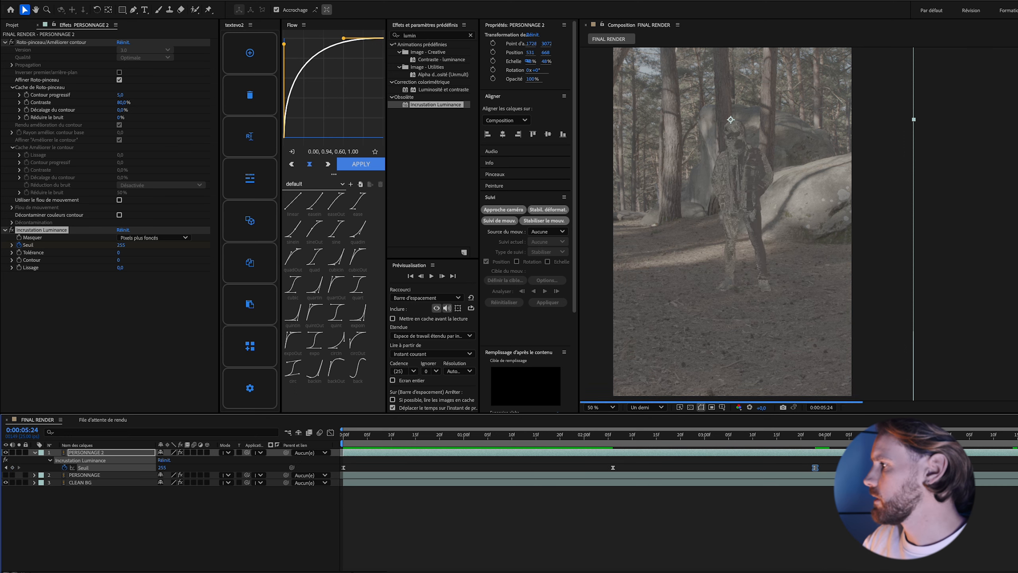
{"action": "left_click_drag", "start_coordinate": [162, 468], "coordinate": [49, 475]}
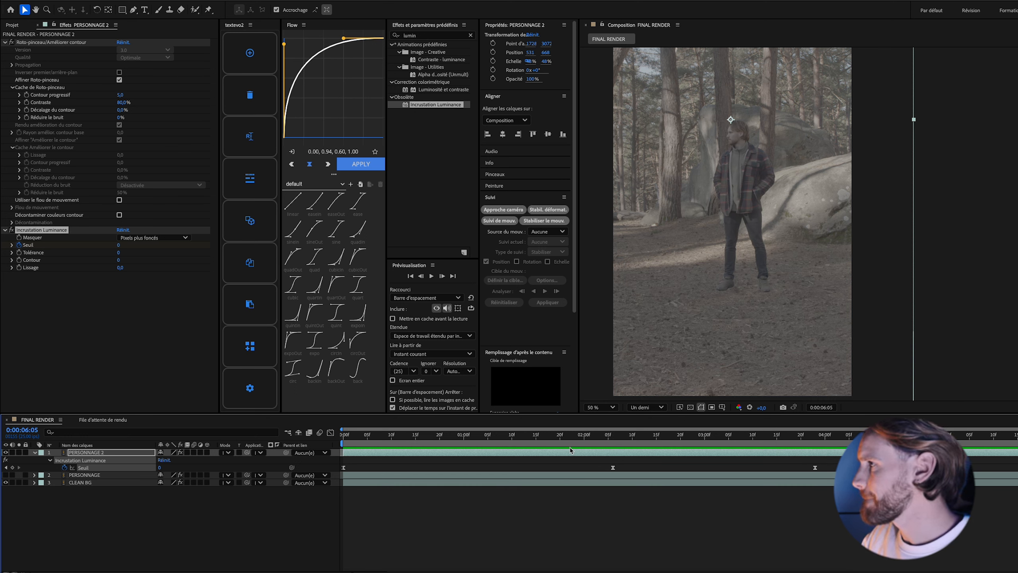
{"action": "left_click", "coordinate": [42, 462]}
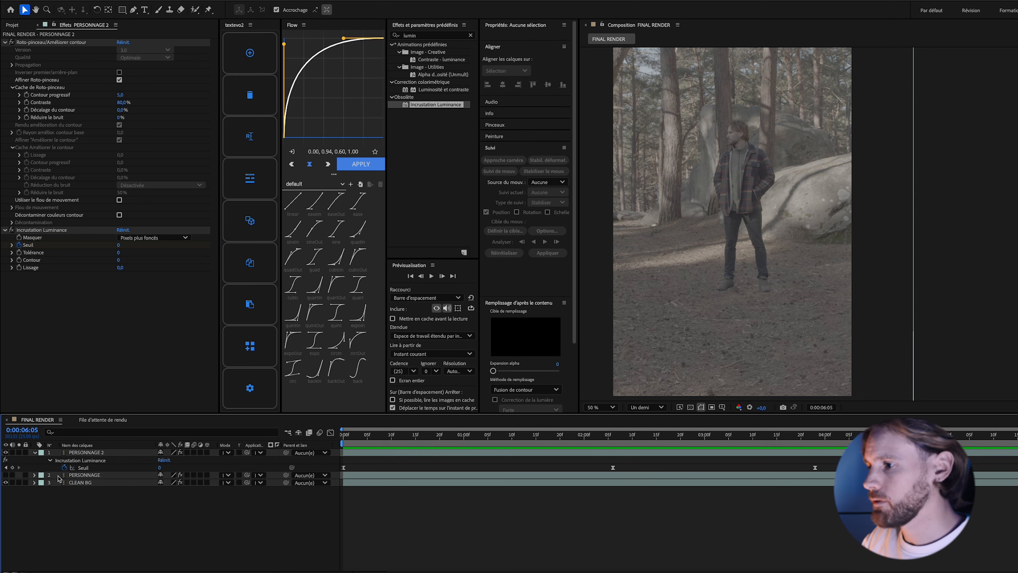
{"action": "left_click", "coordinate": [35, 452]}
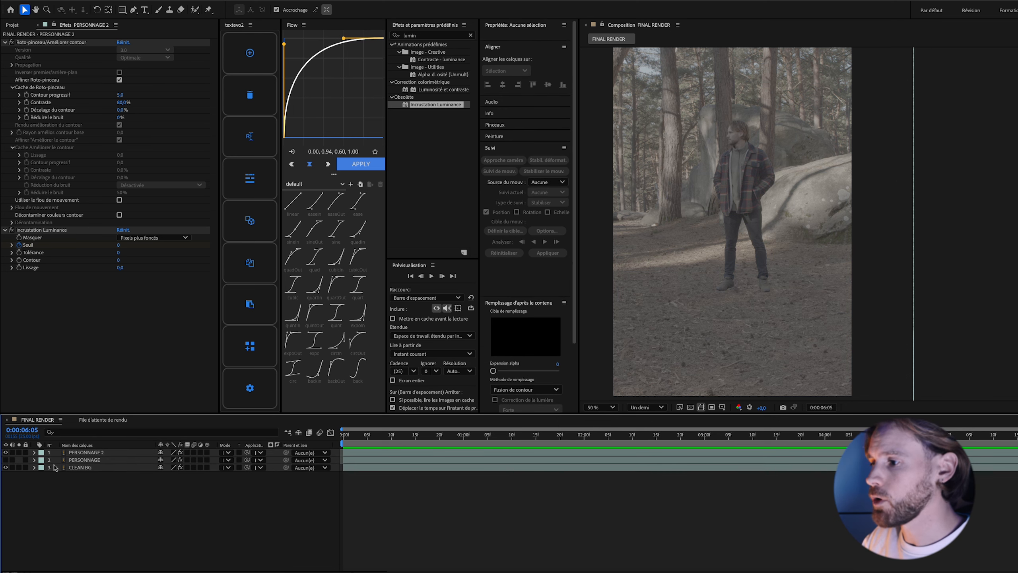
Create a new adjustment layer (Calque d'effets) above the layers of FINAL RENDER.
{"action": "right_click", "coordinate": [141, 497]}
{"action": "mouse_move", "coordinate": [212, 464]}
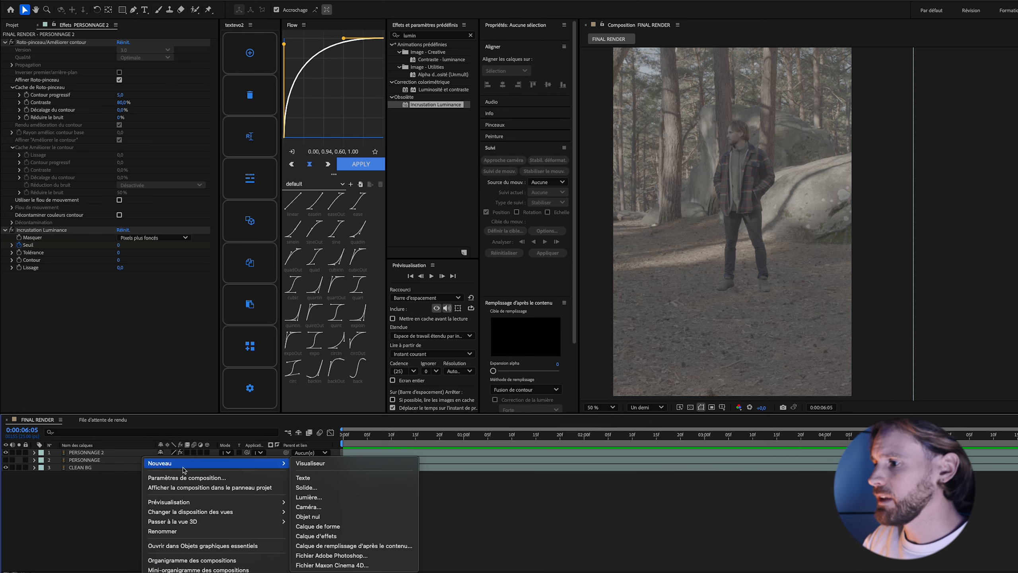
{"action": "left_click", "coordinate": [326, 534]}
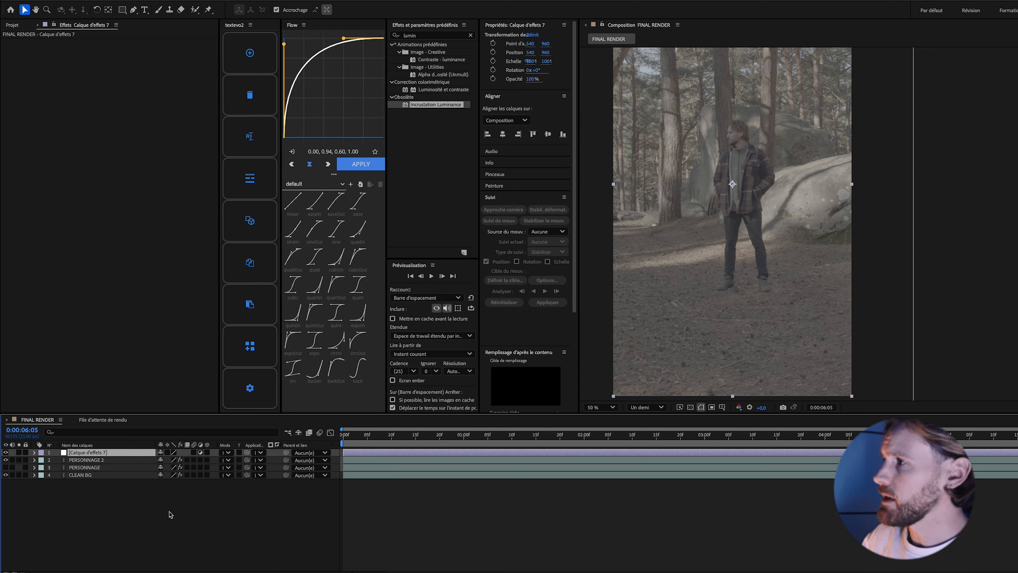
Apply the Shake 1 preset to the adjustment layer at 0:00:00:18.
{"action": "left_click", "coordinate": [439, 36]}
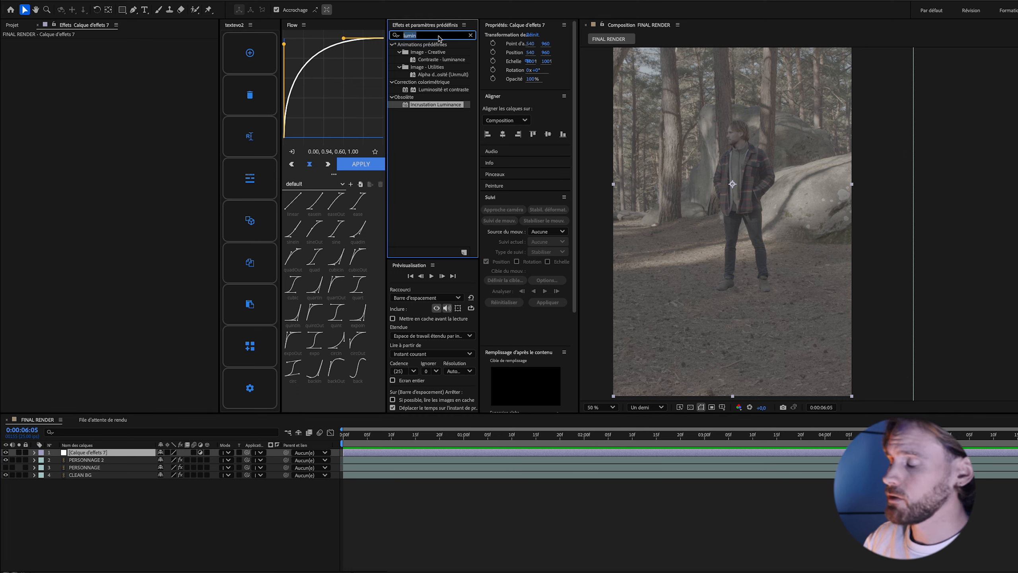
{"action": "type", "text": "shake"}
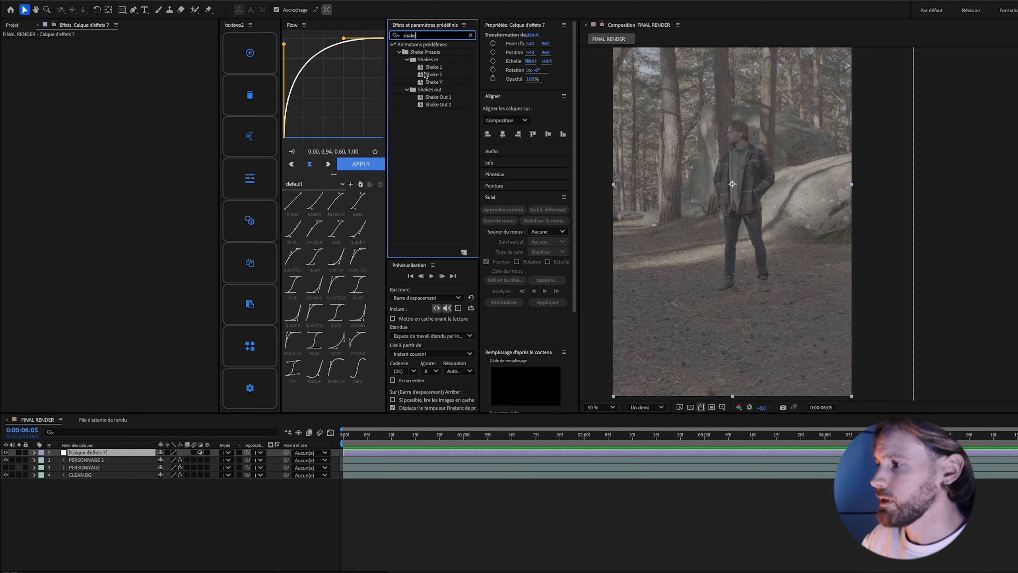
{"action": "left_click", "coordinate": [436, 437]}
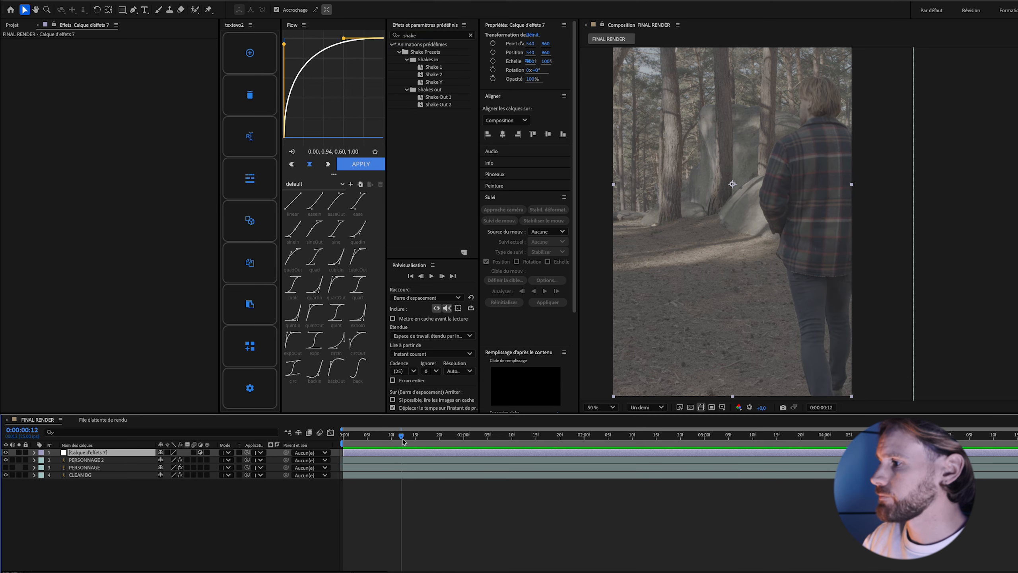
{"action": "left_click_drag", "start_coordinate": [432, 440], "coordinate": [429, 440]}
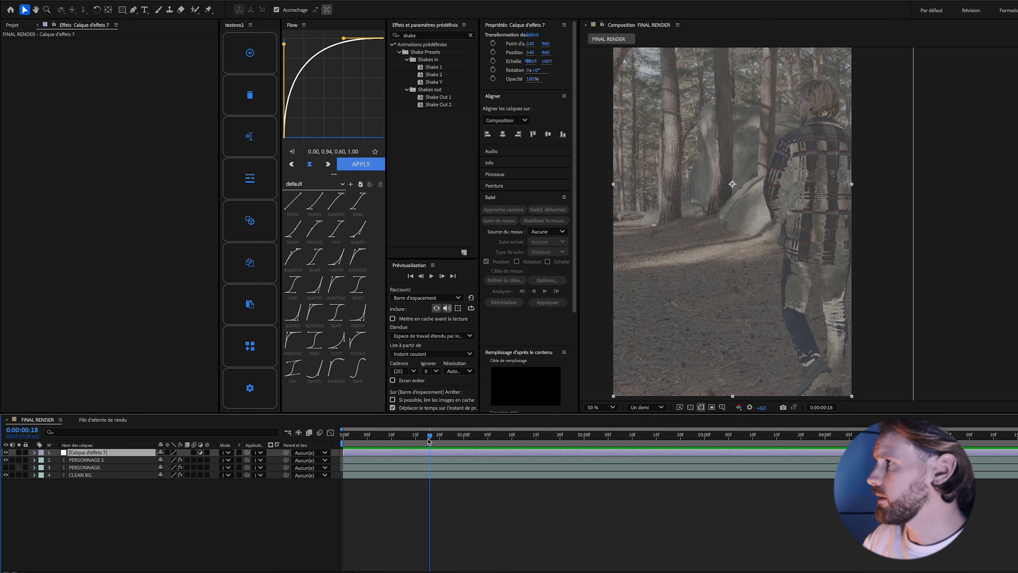
{"action": "left_click_drag", "start_coordinate": [434, 67], "coordinate": [109, 453]}
{"action": "left_click", "coordinate": [92, 455]}
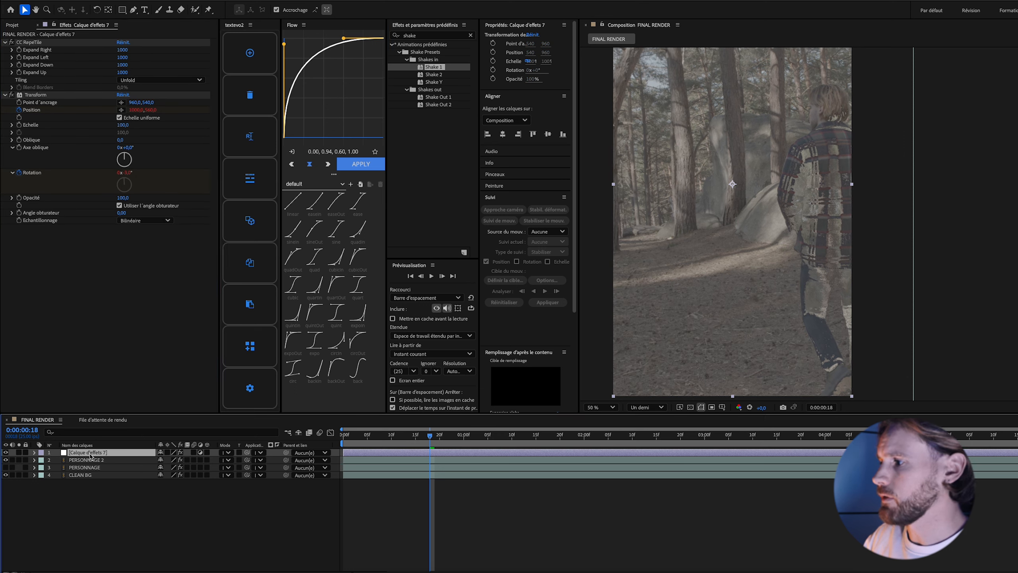
Reveal the shake's Position and Rotation keyframes, preview the shake from 0:00:00:02, and fit the composition to the viewer.
{"action": "key", "text": "u"}
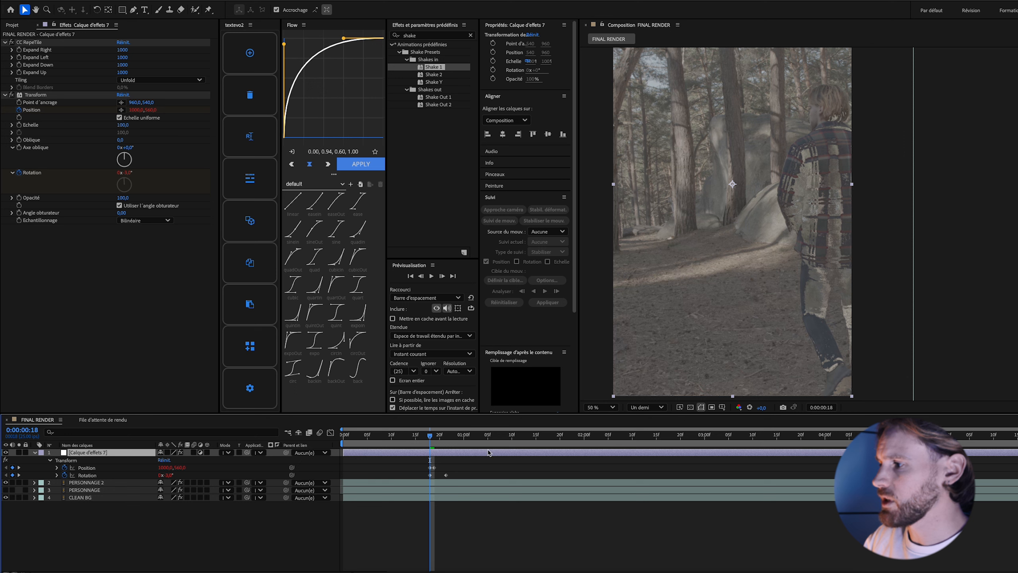
{"action": "left_click_drag", "start_coordinate": [429, 434], "coordinate": [353, 434]}
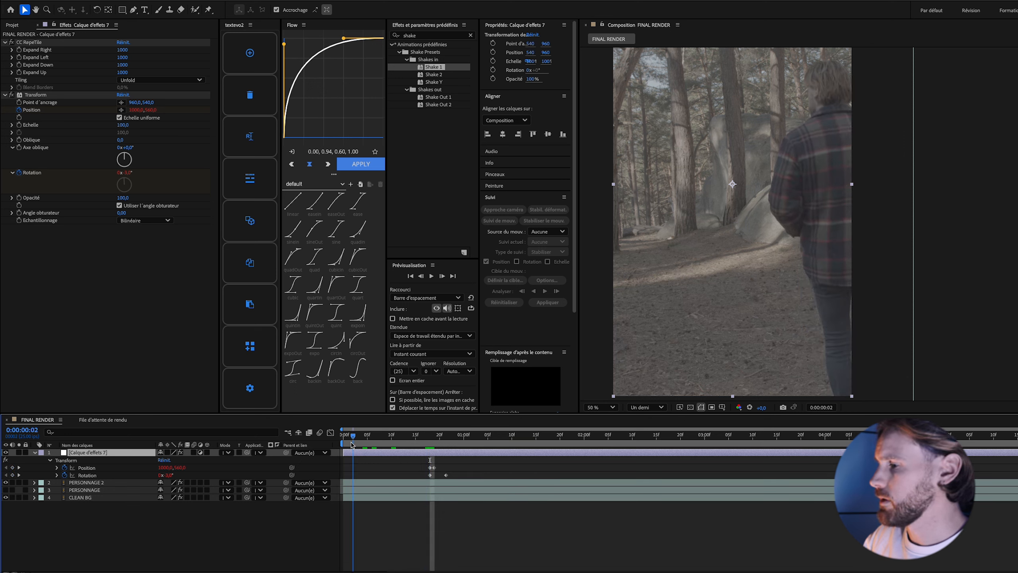
{"action": "key", "text": "space"}
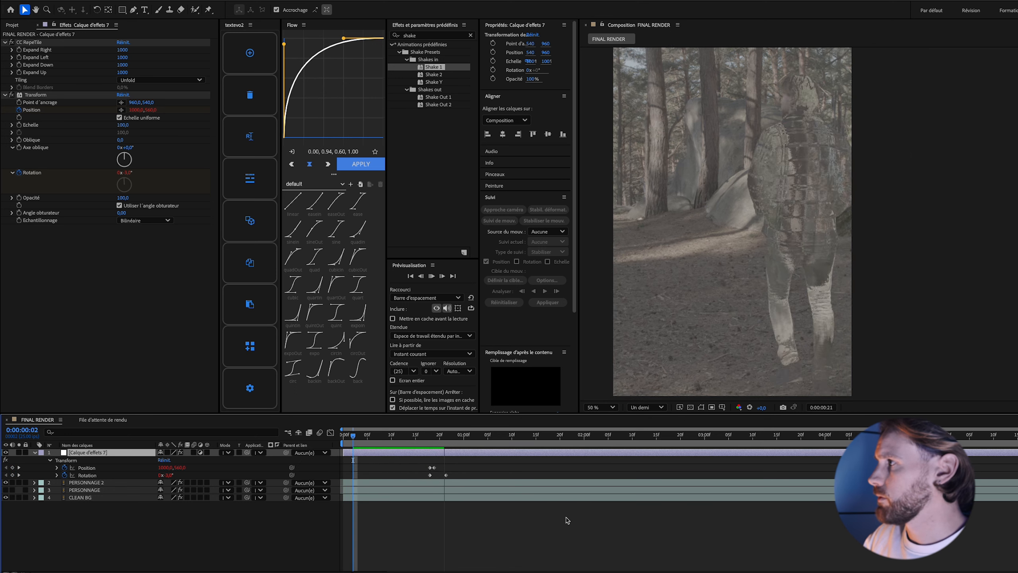
{"action": "key", "text": "space"}
{"action": "left_click", "coordinate": [600, 407]}
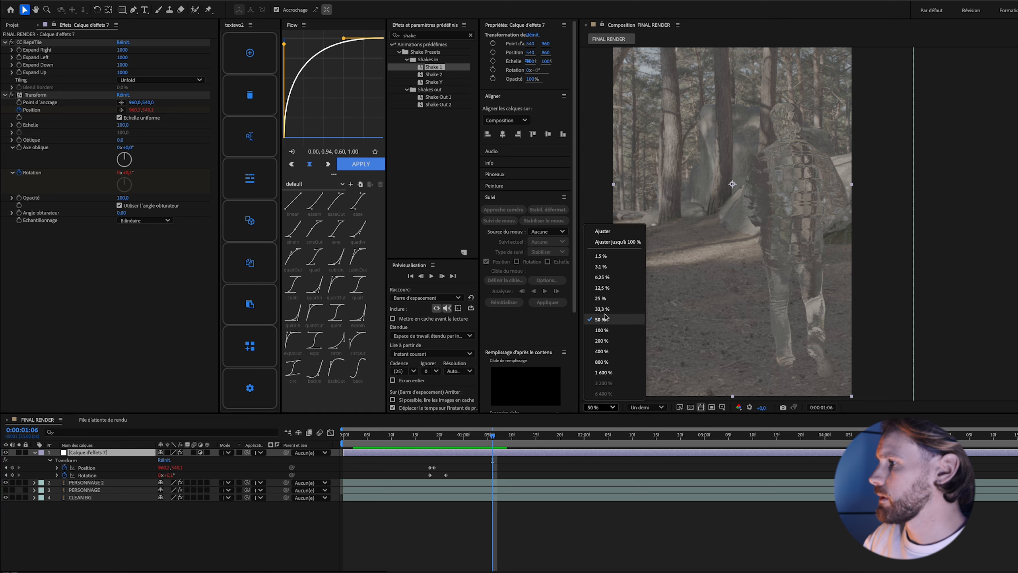
{"action": "left_click", "coordinate": [607, 234]}
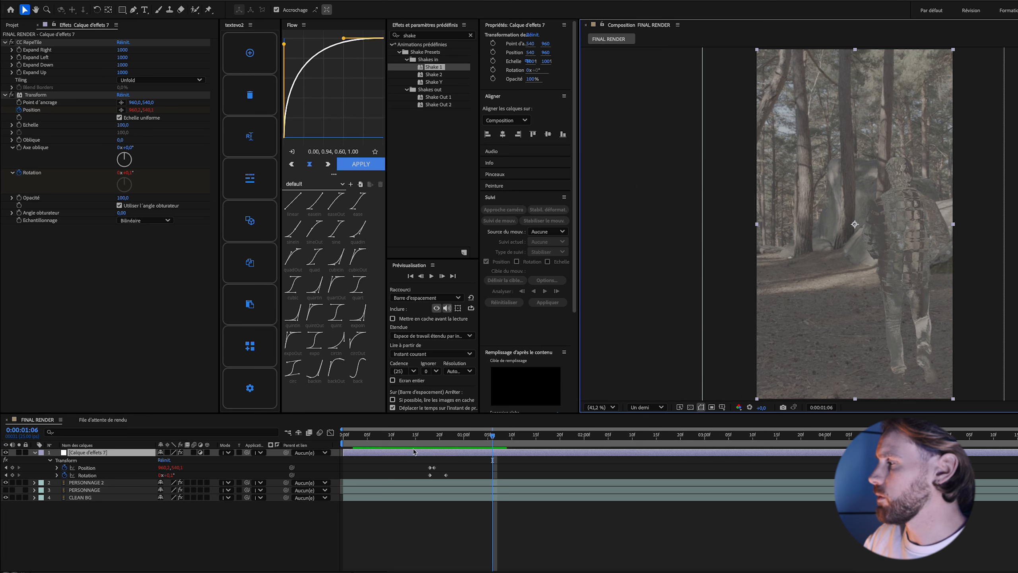
Preview the camera shake over the man's disappearance from 0:00:00:05, and again from 0:00:00:02.
{"action": "left_click", "coordinate": [429, 445]}
{"action": "left_click", "coordinate": [367, 446]}
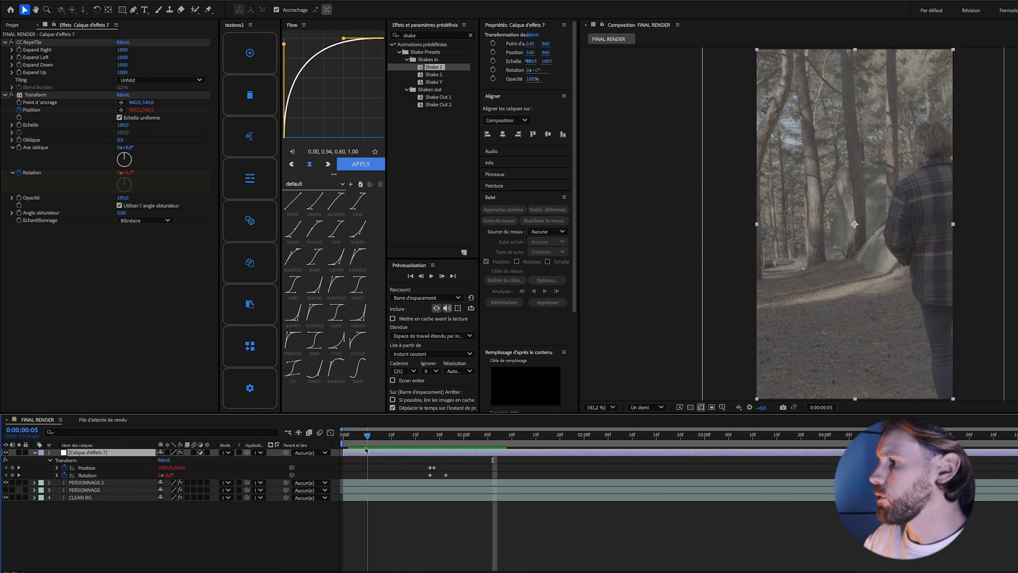
{"action": "key", "text": "space"}
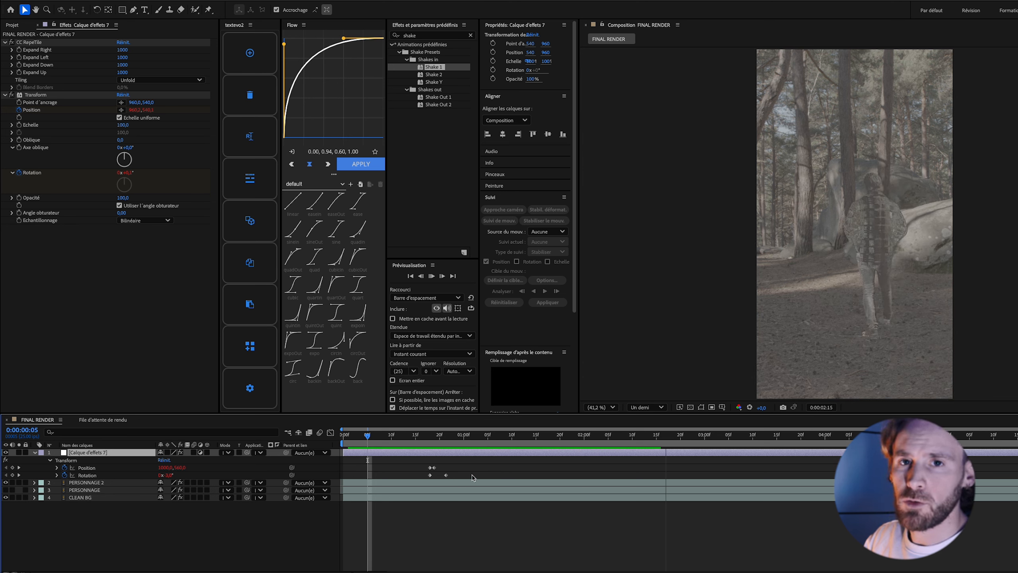
{"action": "left_click", "coordinate": [354, 446]}
{"action": "key", "text": "space"}
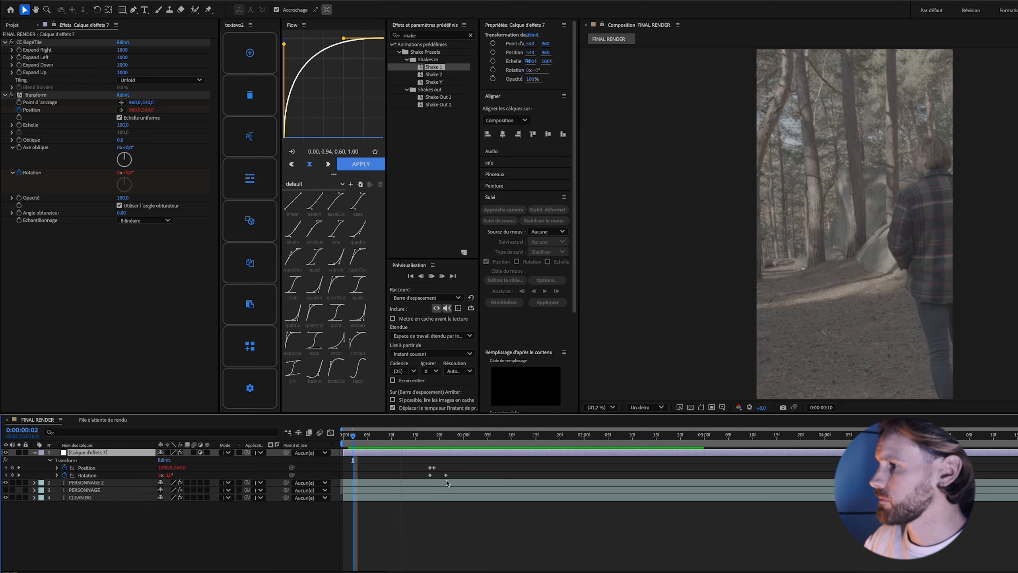
{"action": "key", "text": "space"}
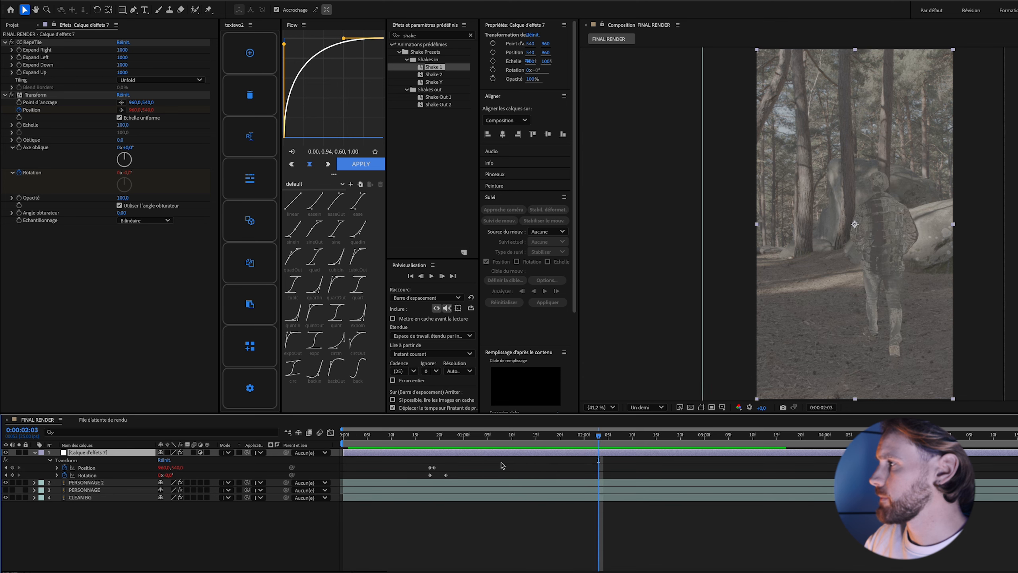
Create a second adjustment layer (Calque d'effets) at the top of FINAL RENDER with the current time at 0:00:00:18, and collapse the shake layer's properties.
{"action": "left_click", "coordinate": [431, 438]}
{"action": "right_click", "coordinate": [207, 523]}
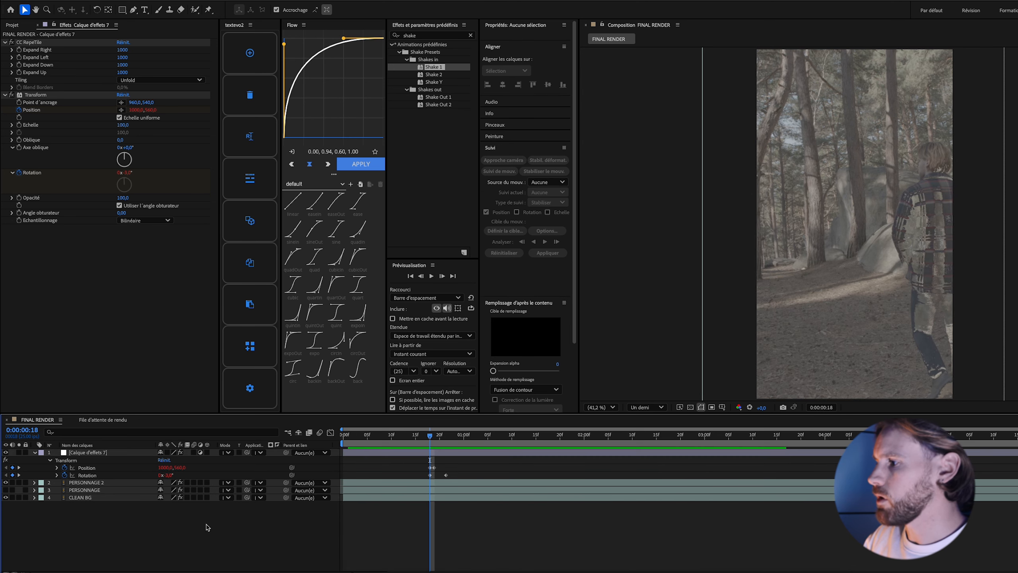
{"action": "mouse_move", "coordinate": [242, 467]}
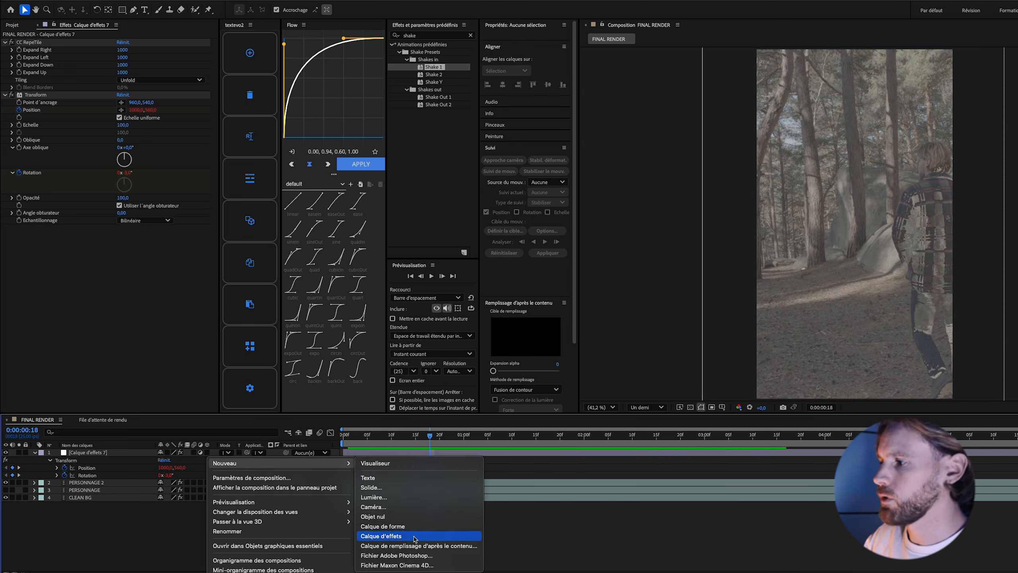
{"action": "left_click", "coordinate": [414, 536]}
{"action": "left_click", "coordinate": [35, 460]}
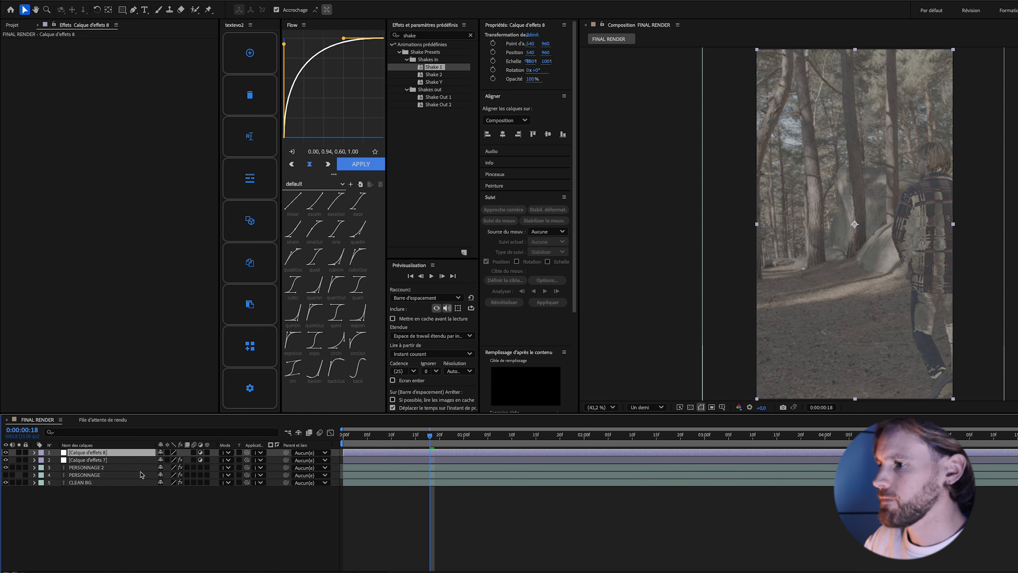
Apply the Turbulent 3 - SMALL preset to the new adjustment layer at 0:00:00:18, and trim the layer's start to that time.
{"action": "left_click", "coordinate": [436, 38]}
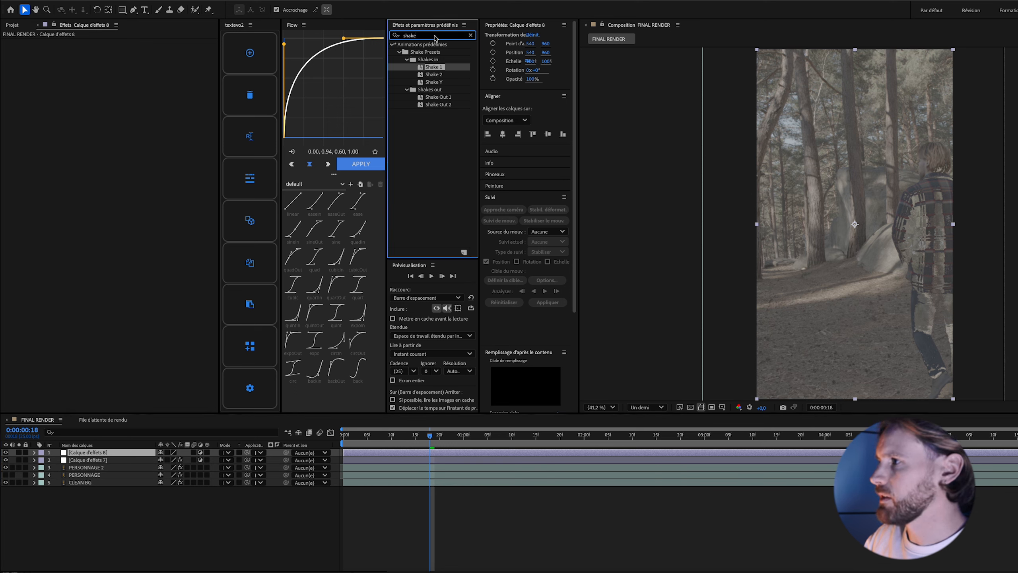
{"action": "type", "text": "turbu"}
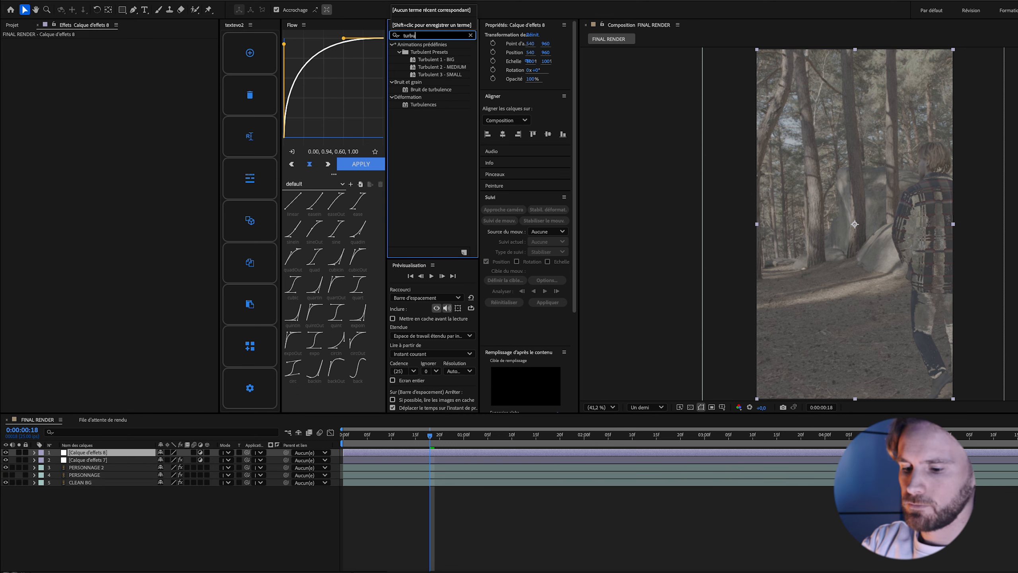
{"action": "left_click", "coordinate": [440, 75]}
{"action": "left_click_drag", "start_coordinate": [441, 76], "coordinate": [125, 452]}
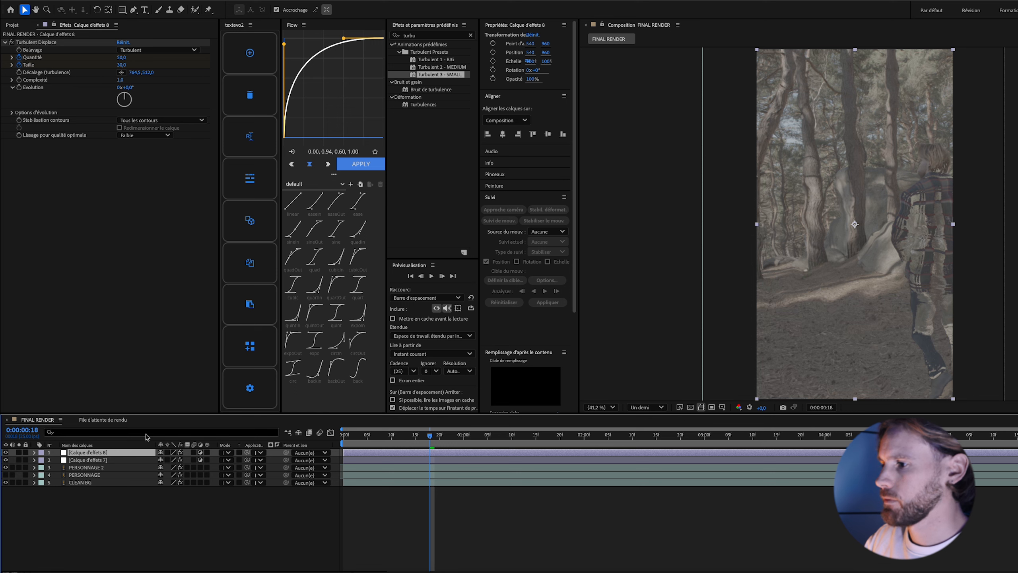
{"action": "key", "text": "u"}
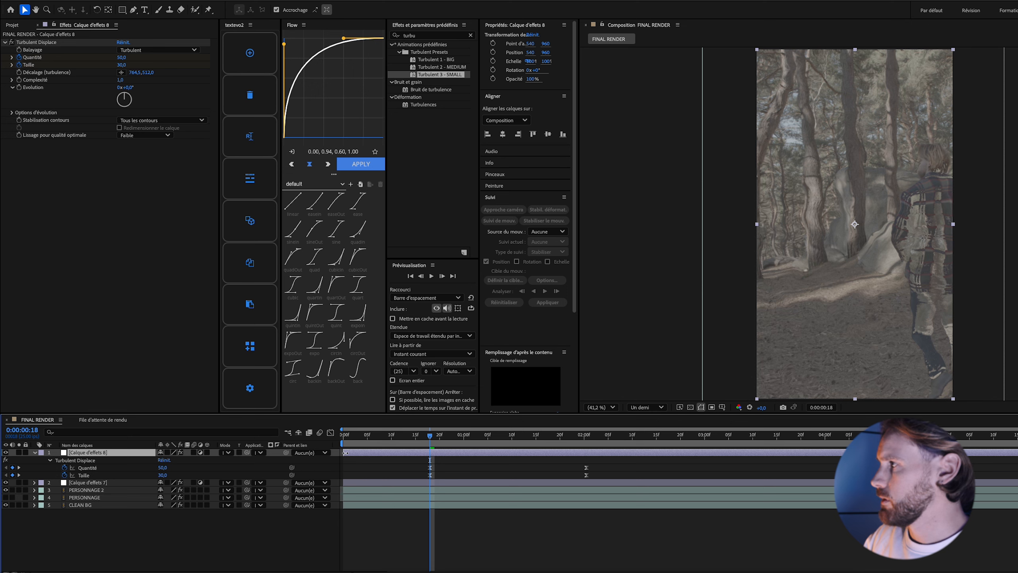
{"action": "left_click_drag", "start_coordinate": [344, 452], "coordinate": [429, 454]}
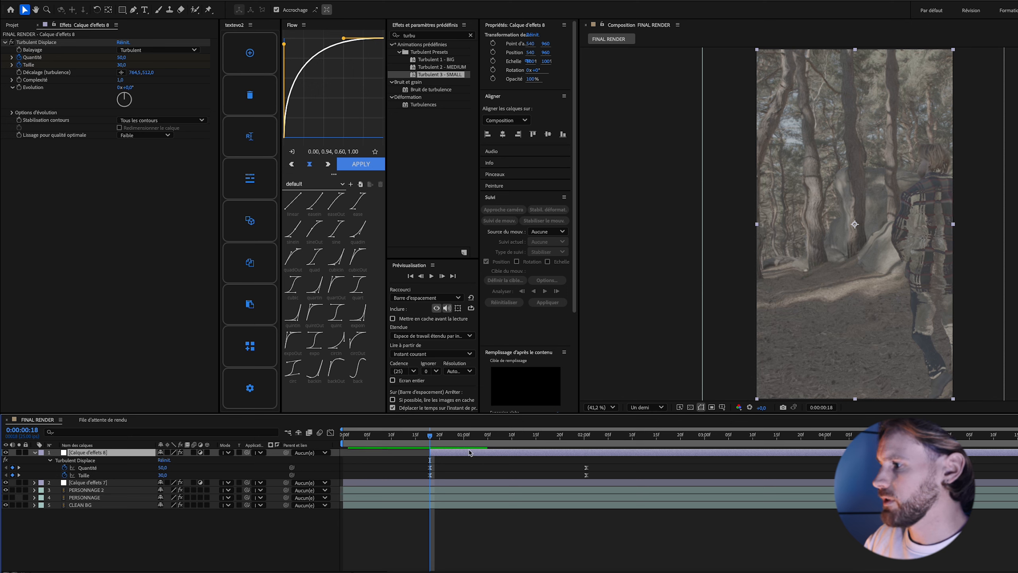
Preview the turbulence transition in FINAL RENDER, and collapse the Quantité and Taille keyframes of the new adjustment layer.
{"action": "key", "text": "space"}
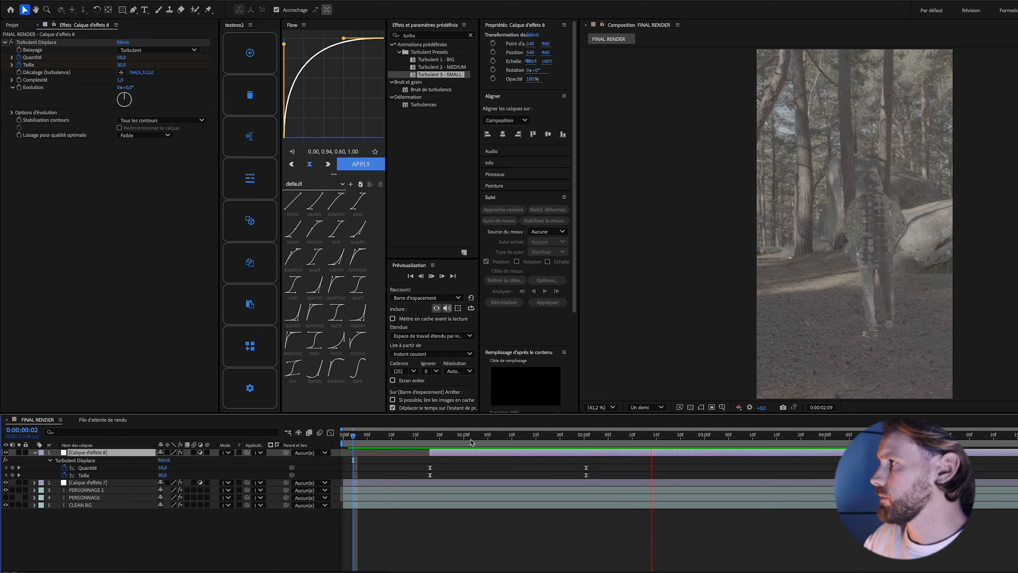
{"action": "left_click", "coordinate": [441, 437]}
{"action": "mouse_move", "coordinate": [440, 439]}
{"action": "left_mouse_down"}
{"action": "mouse_move", "coordinate": [473, 442]}
{"action": "mouse_move", "coordinate": [435, 444]}
{"action": "left_mouse_up"}
{"action": "key", "text": "space"}
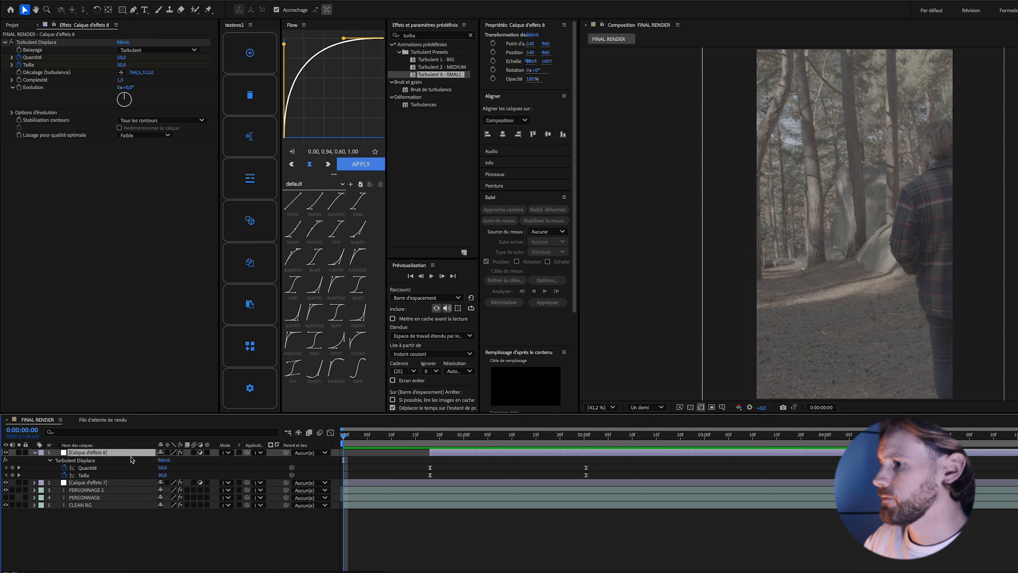
{"action": "key", "text": "u"}
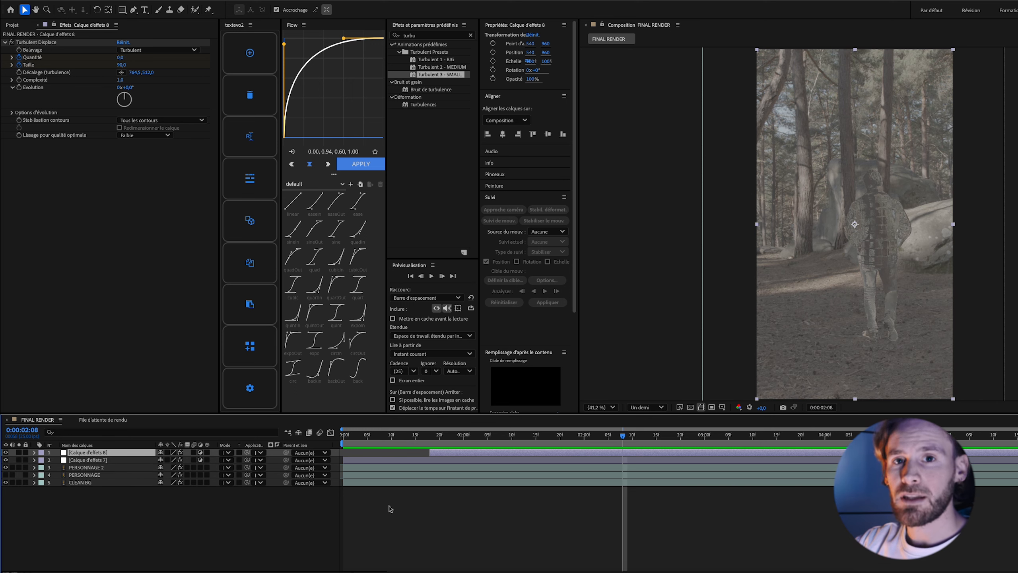